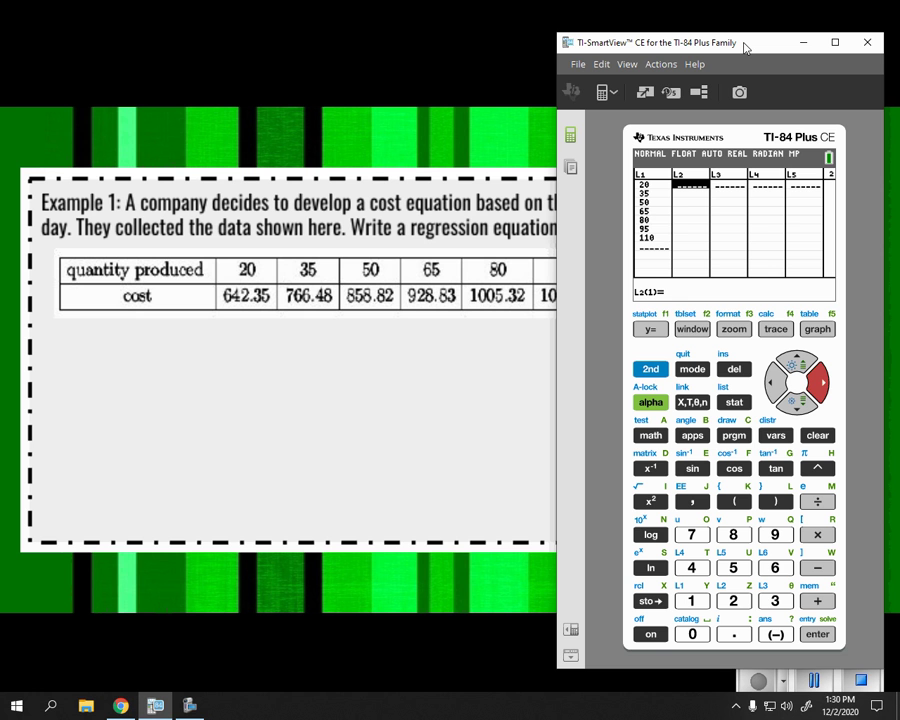
Step: Fill list L2 with the cost values 642.35, 766.48, 858.82, 928.83, 1005.32, 1078.82 and 1140.79
type("642")
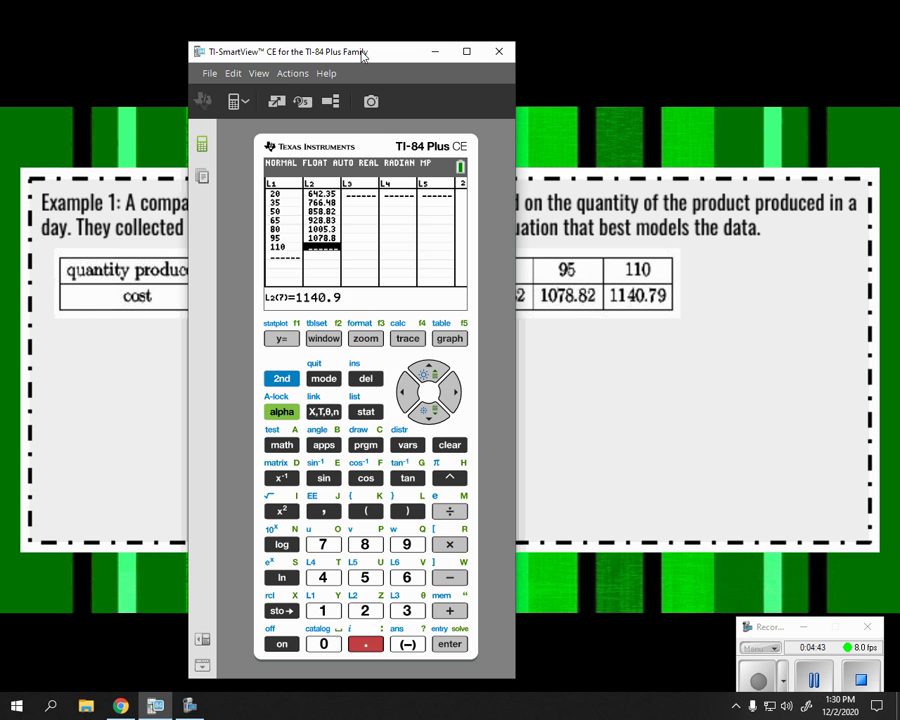
type("79")
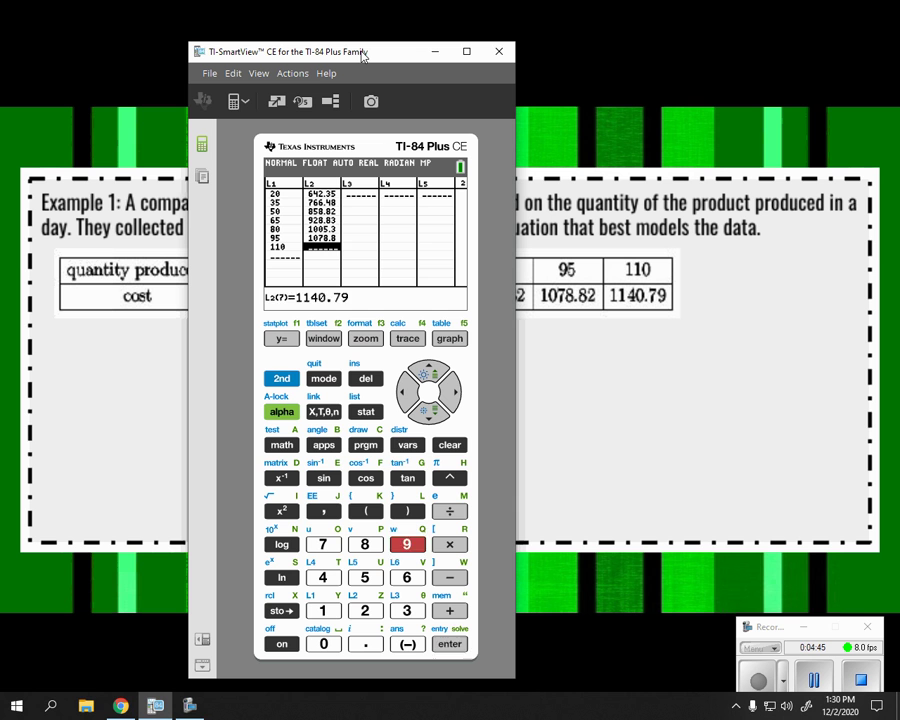
key("Return")
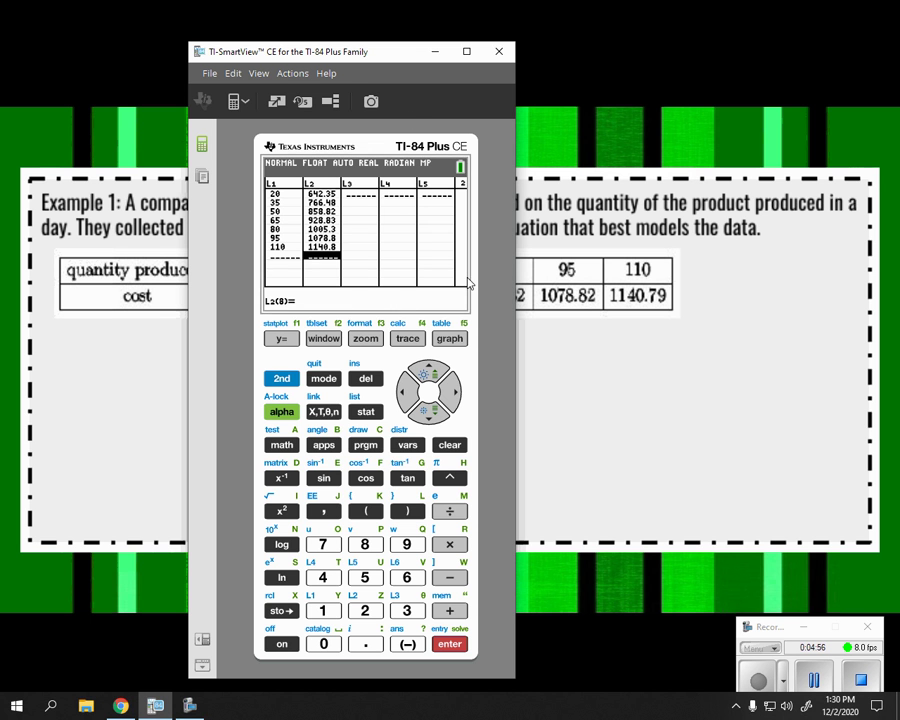
Step: Turn on Plot1 as a scatter plot of L1 against L2 and display it with ZoomStat
left_click(282, 378)
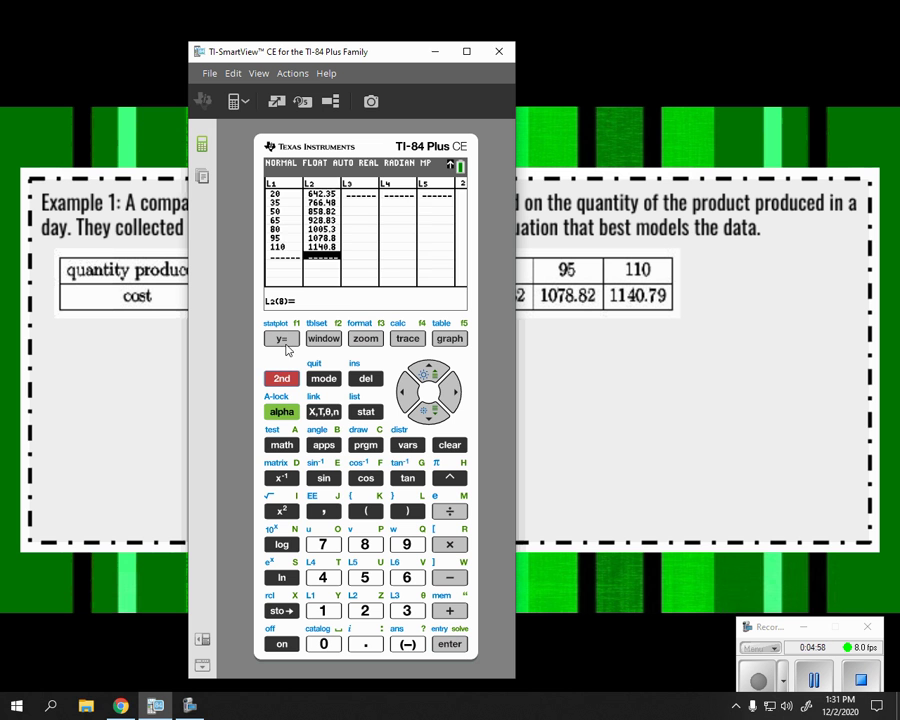
left_click(282, 339)
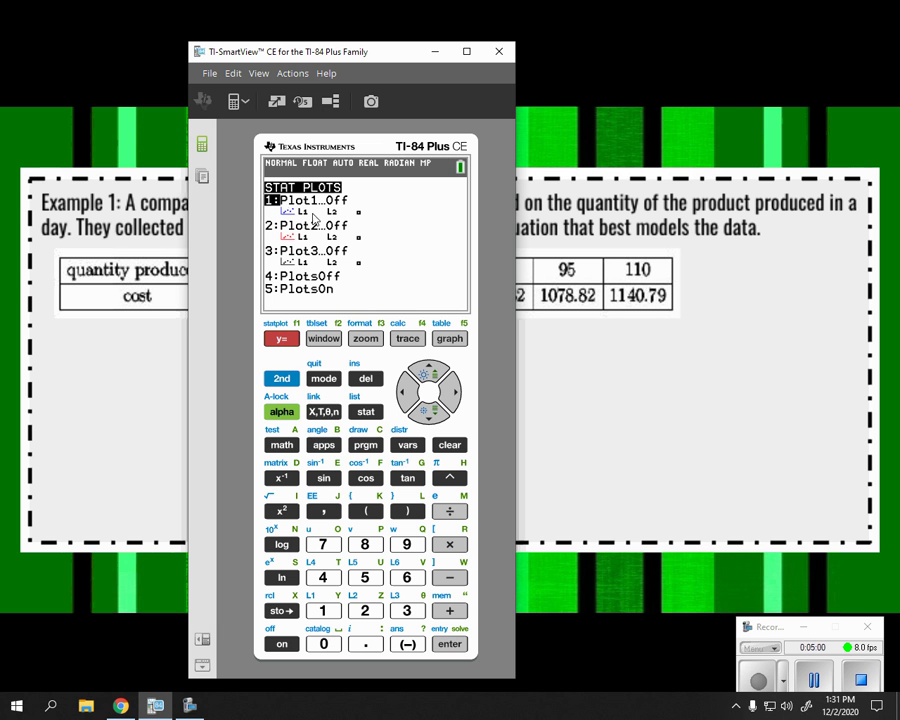
left_click(447, 645)
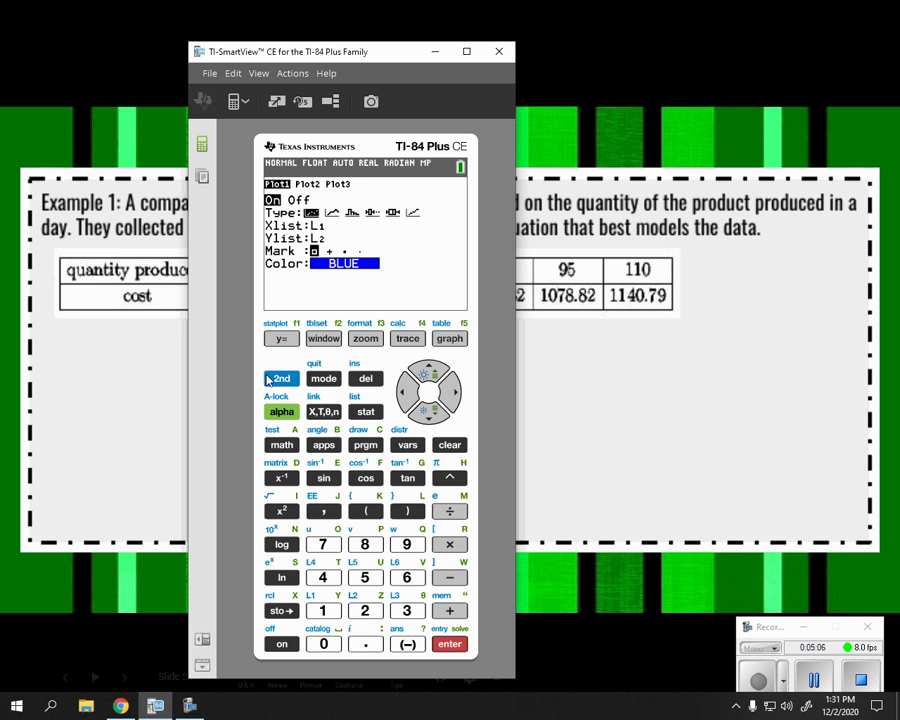
left_click(365, 338)
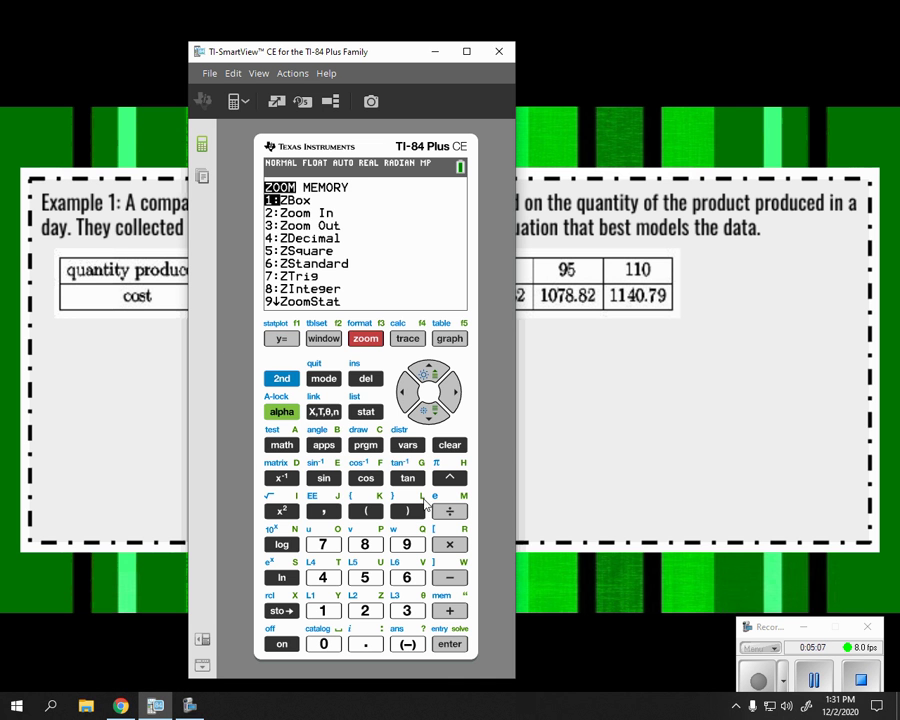
left_click(409, 545)
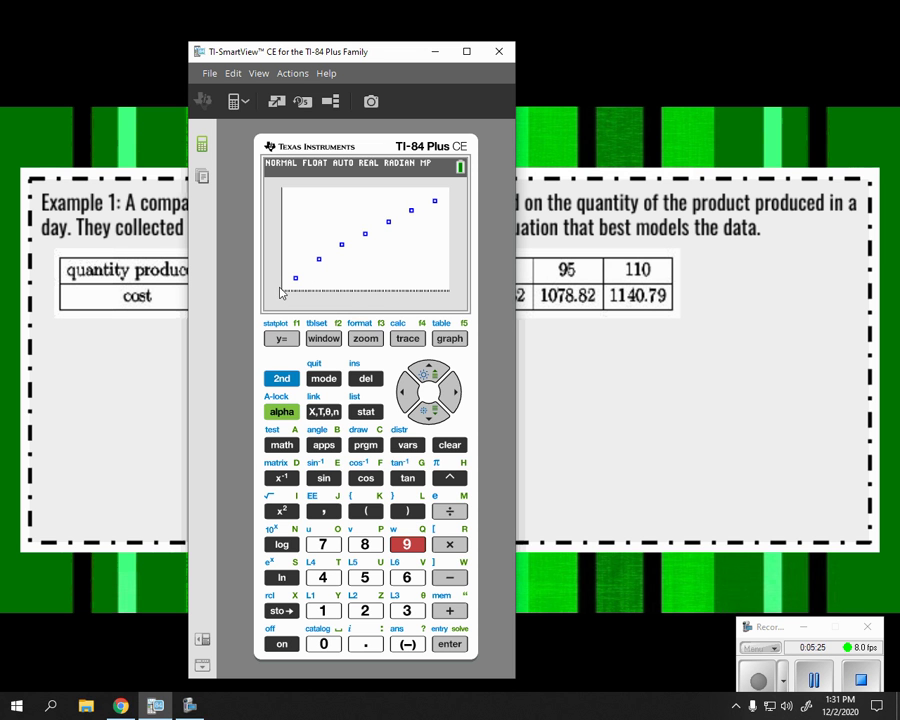
Step: Minimize the calculator and advance the slides to compare the three fitted graphs of the cost data
left_click_drag(305, 53, 664, 49)
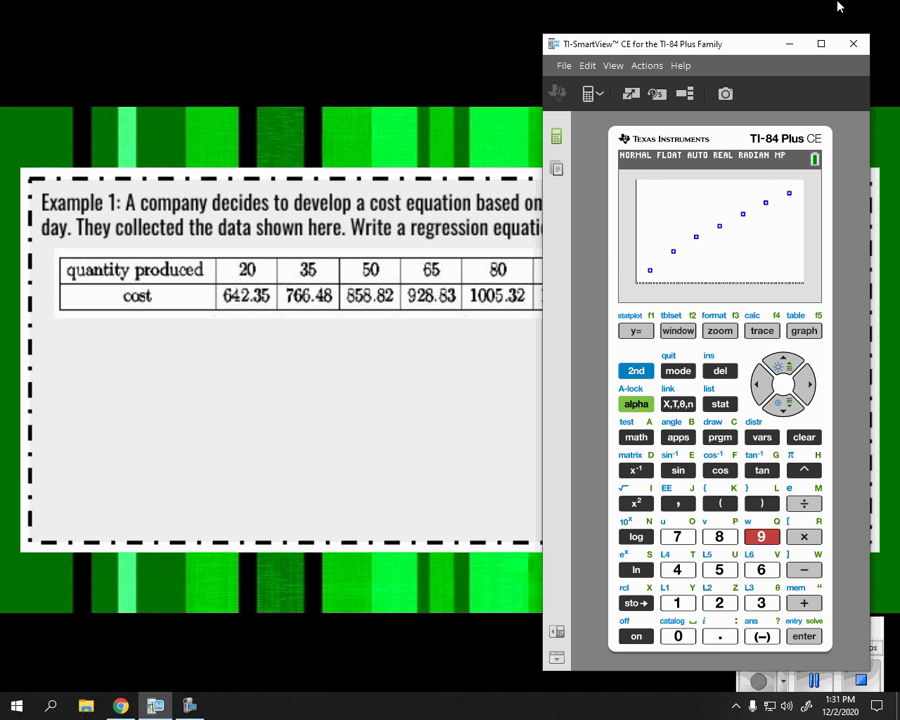
left_click(787, 46)
left_click(830, 194)
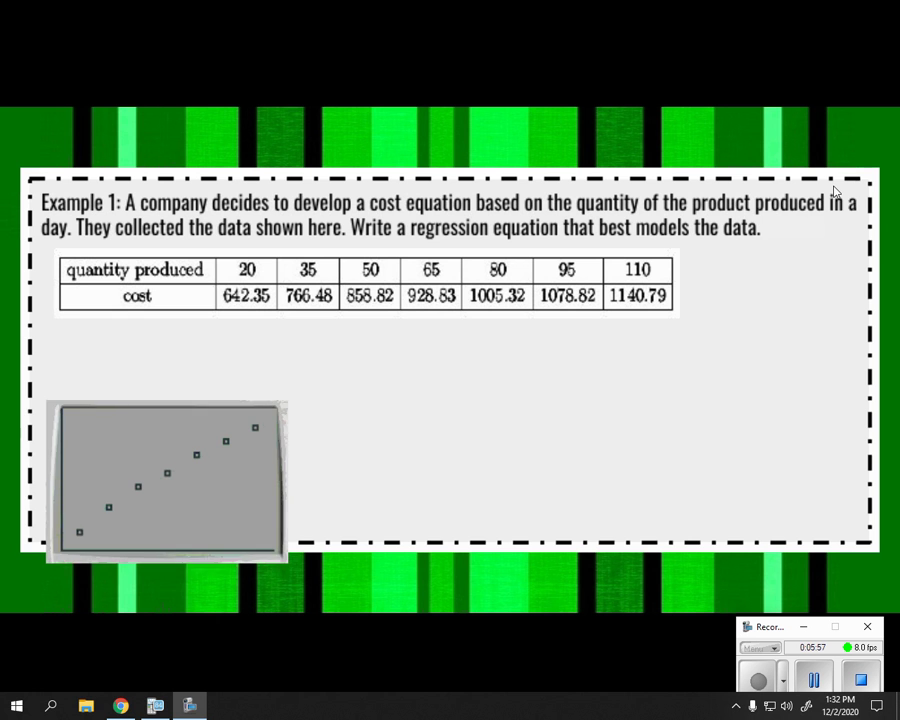
key("Right")
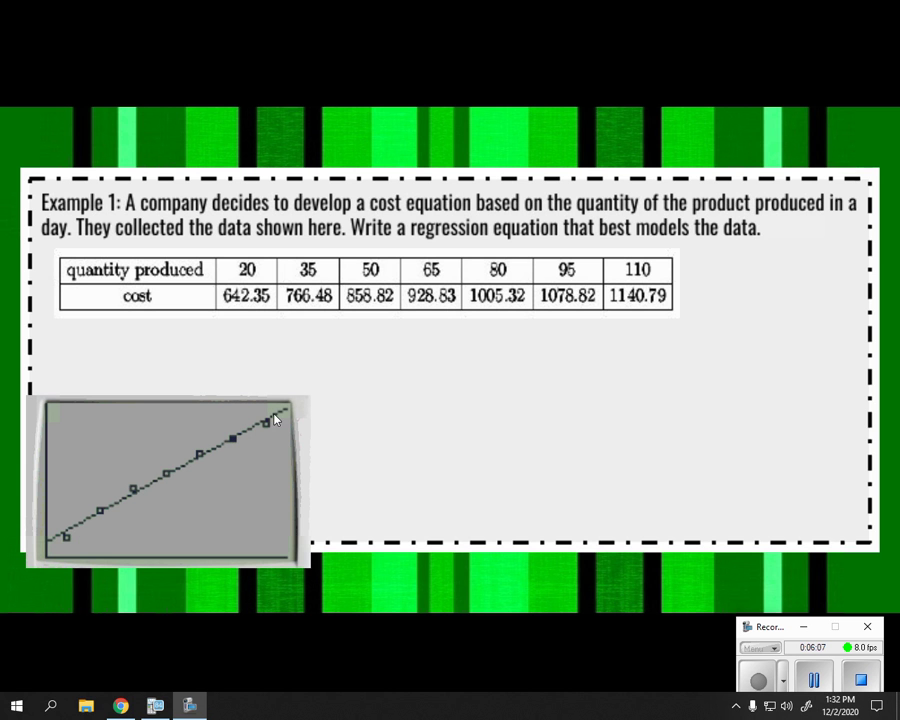
left_click(590, 523)
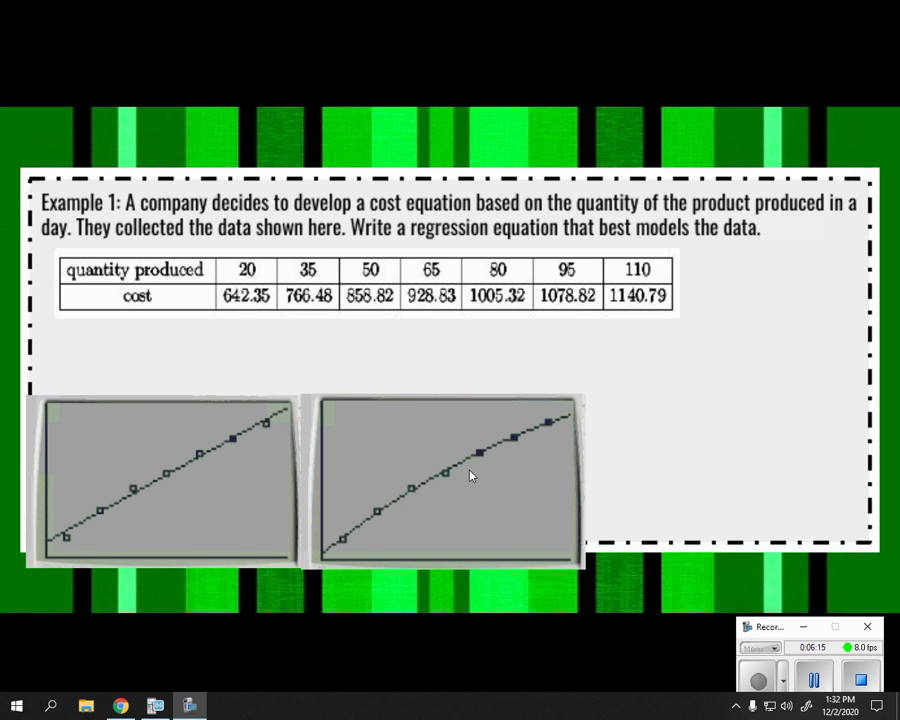
left_click(690, 534)
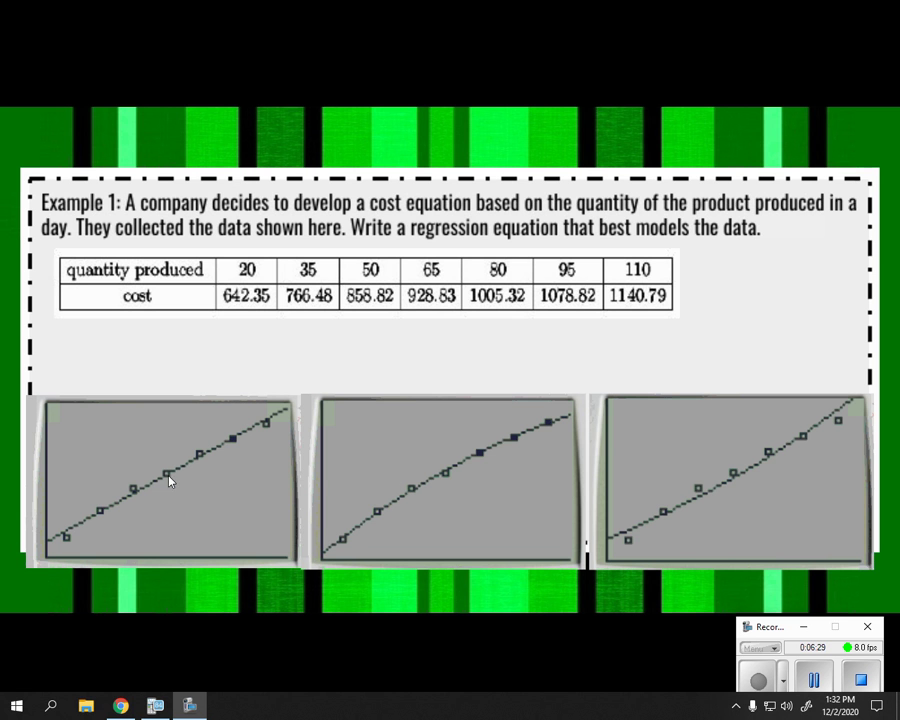
left_click(869, 470)
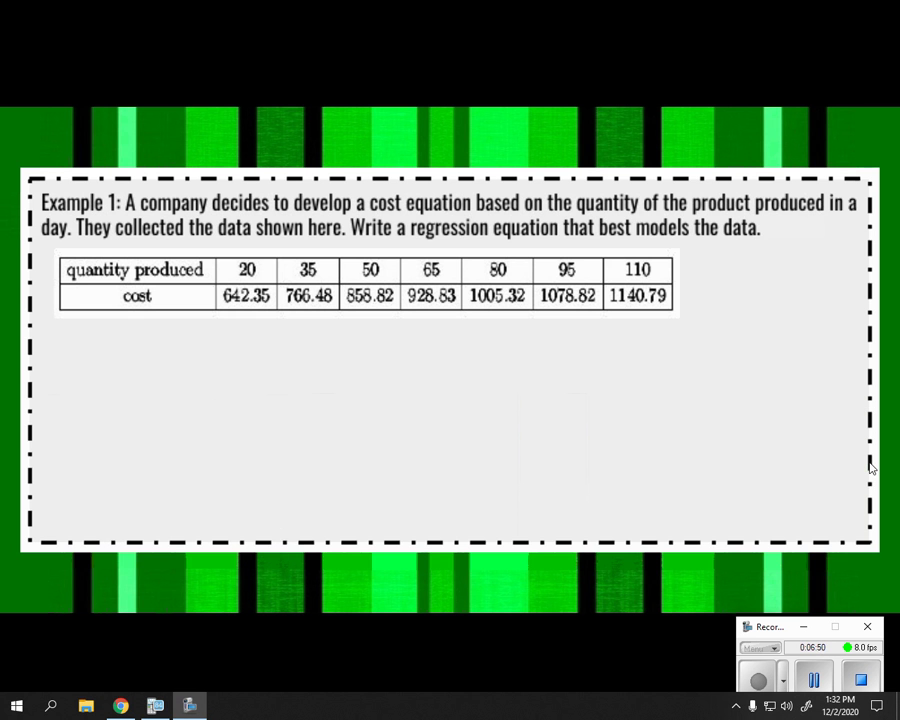
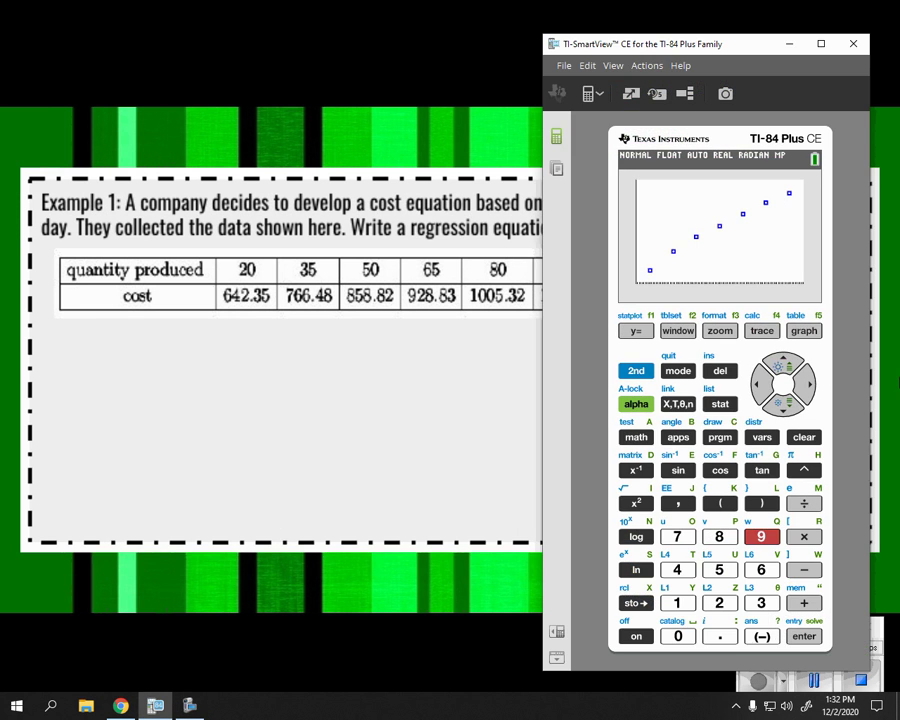
Step: Calculate a linear regression, LinReg(ax+b), on lists L1 and L2
left_click_drag(671, 52, 663, 42)
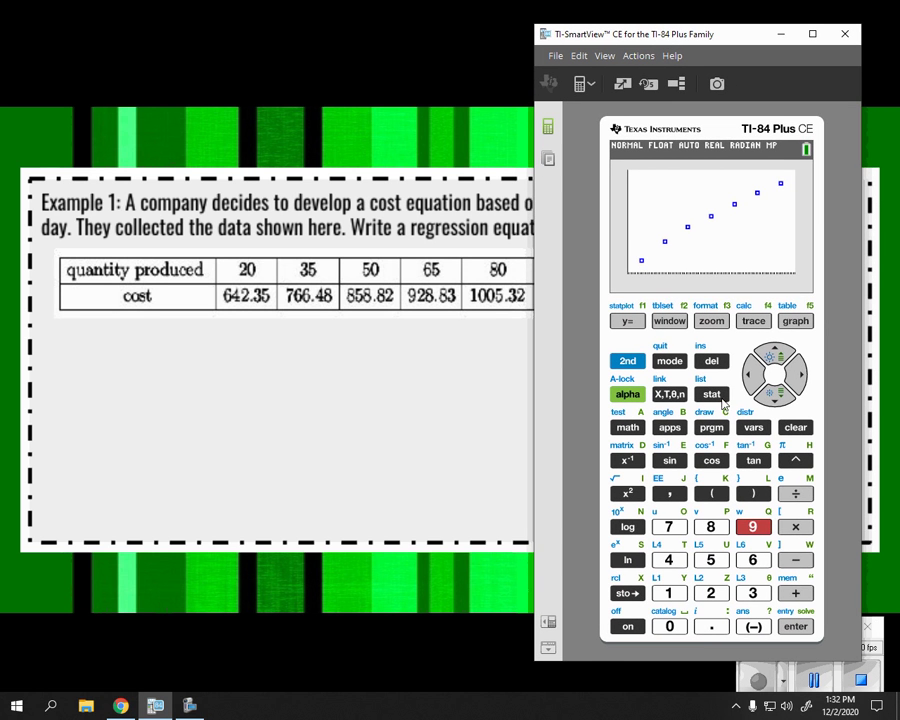
left_click(711, 394)
left_click(797, 374)
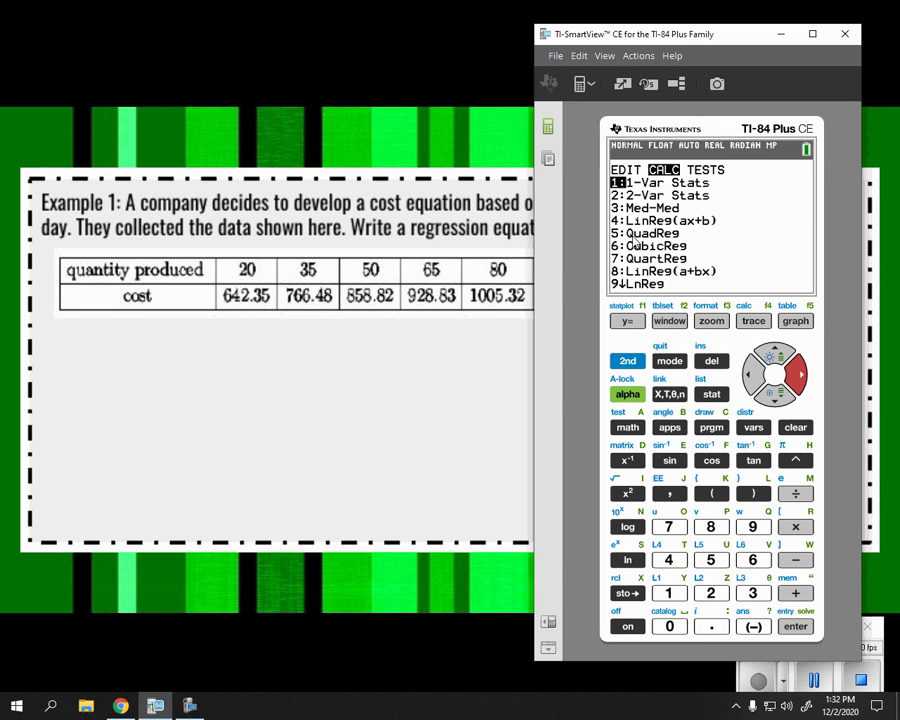
left_click(670, 561)
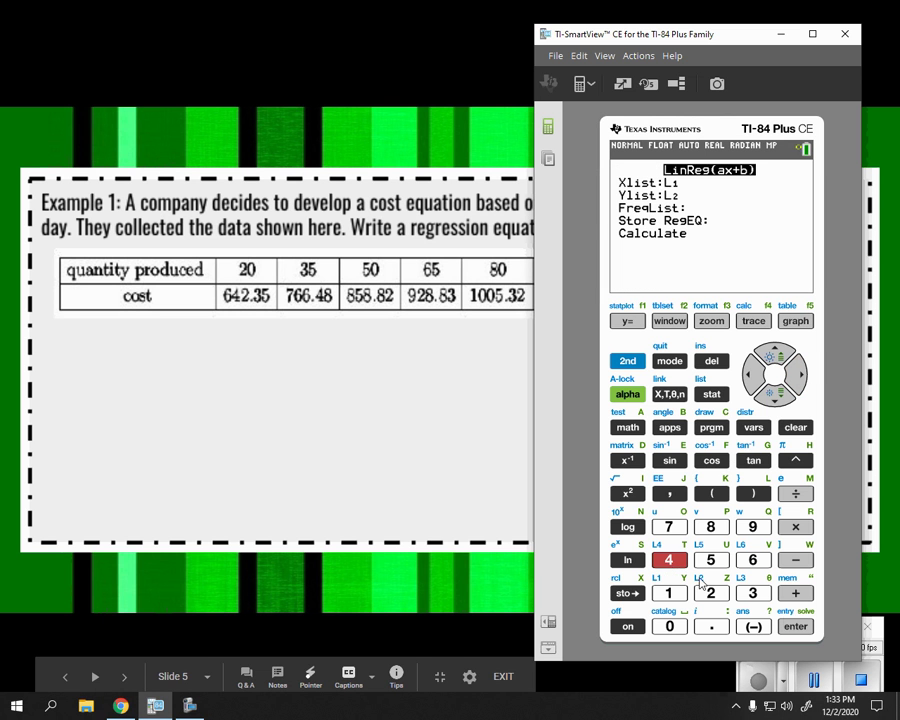
left_click(796, 627)
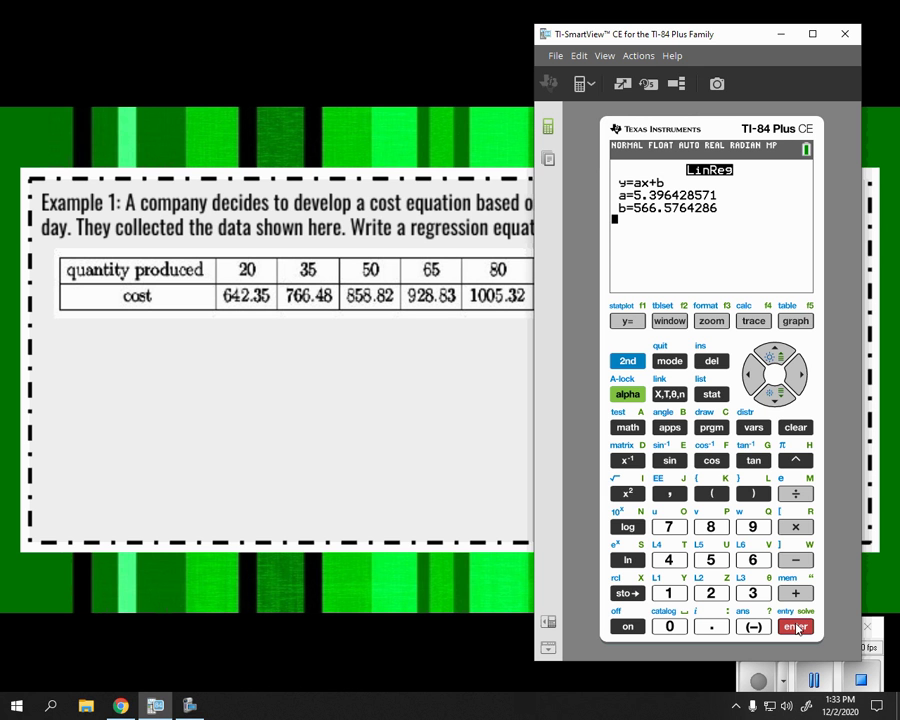
Step: Handwrite the linear model "Linear: y = 5.396x + 566.576" in red below the data table
mouse_move(74, 336)
left_mouse_down()
mouse_move(107, 358)
mouse_move(119, 346)
mouse_move(130, 358)
mouse_move(140, 347)
mouse_move(154, 354)
mouse_move(188, 342)
mouse_move(180, 371)
left_mouse_up()
left_click_drag(197, 348, 204, 347)
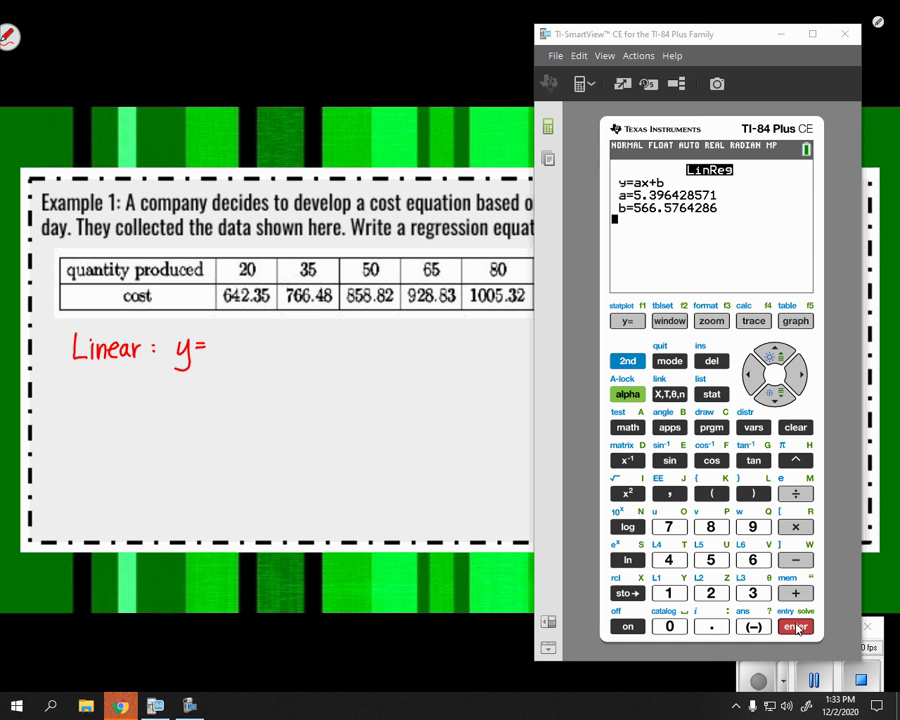
mouse_move(232, 337)
left_mouse_down()
mouse_move(220, 356)
mouse_move(254, 346)
mouse_move(249, 356)
mouse_move(285, 354)
left_mouse_up()
left_click(240, 354)
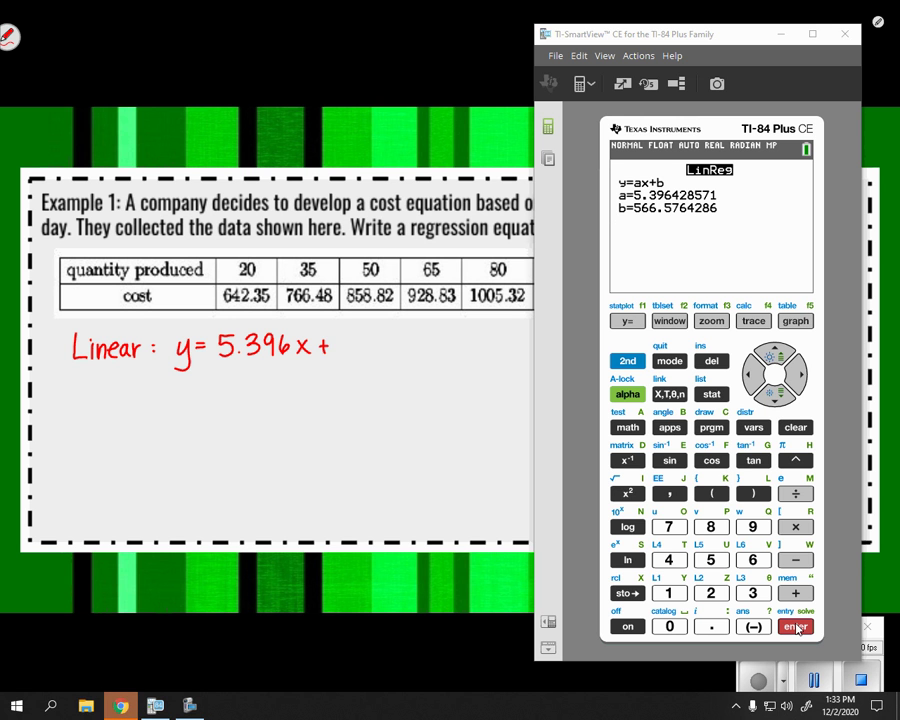
mouse_move(340, 340)
left_mouse_down()
mouse_move(337, 354)
mouse_move(368, 352)
left_mouse_up()
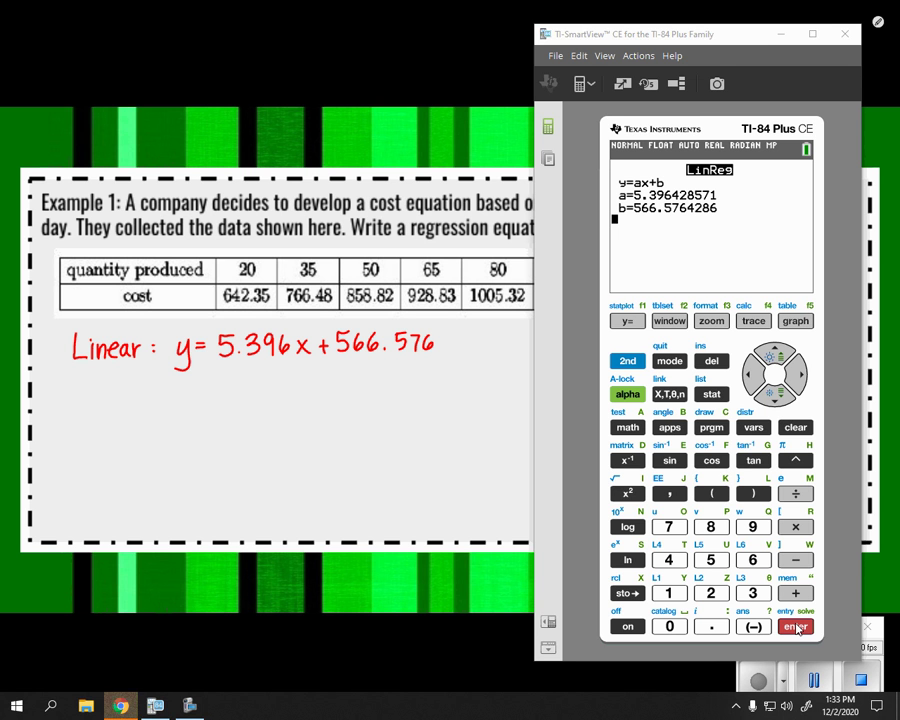
Step: Calculate a quadratic regression, QuadReg, on lists L1 and L2
left_click(714, 396)
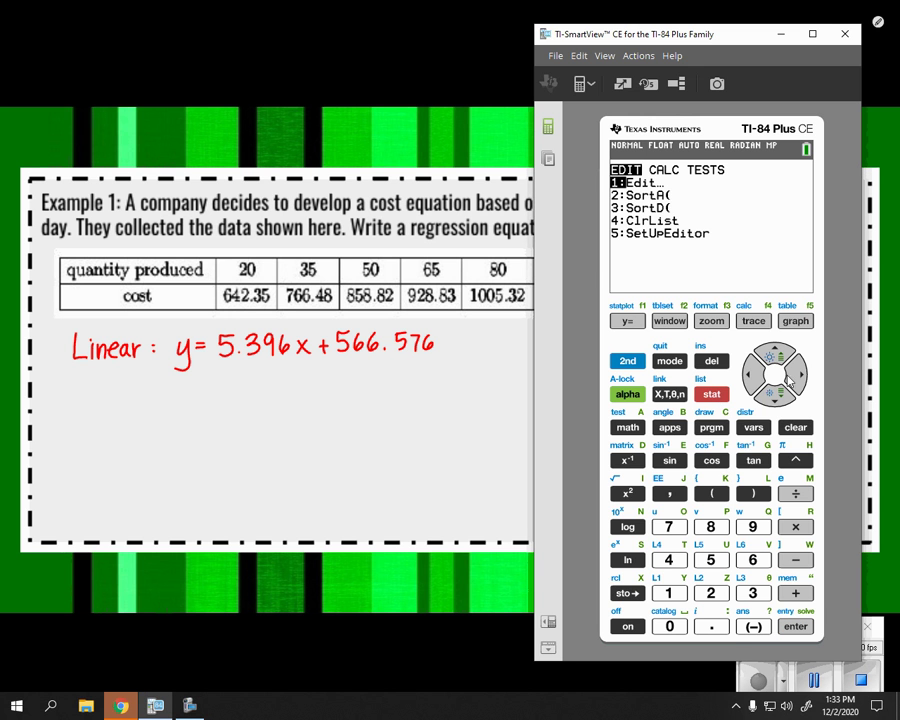
key("Right")
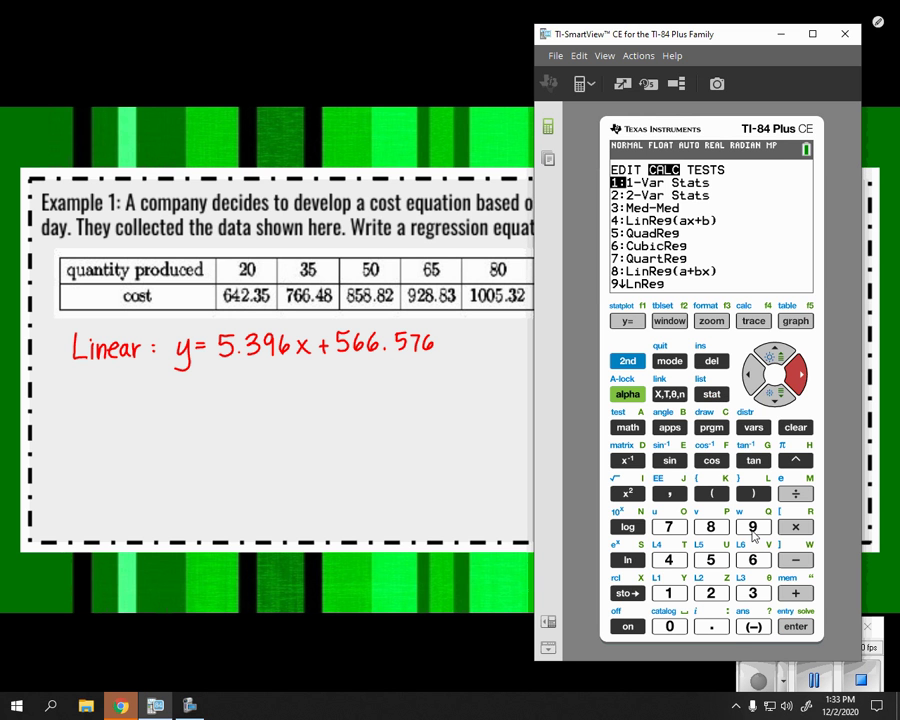
key("5")
left_click(796, 627)
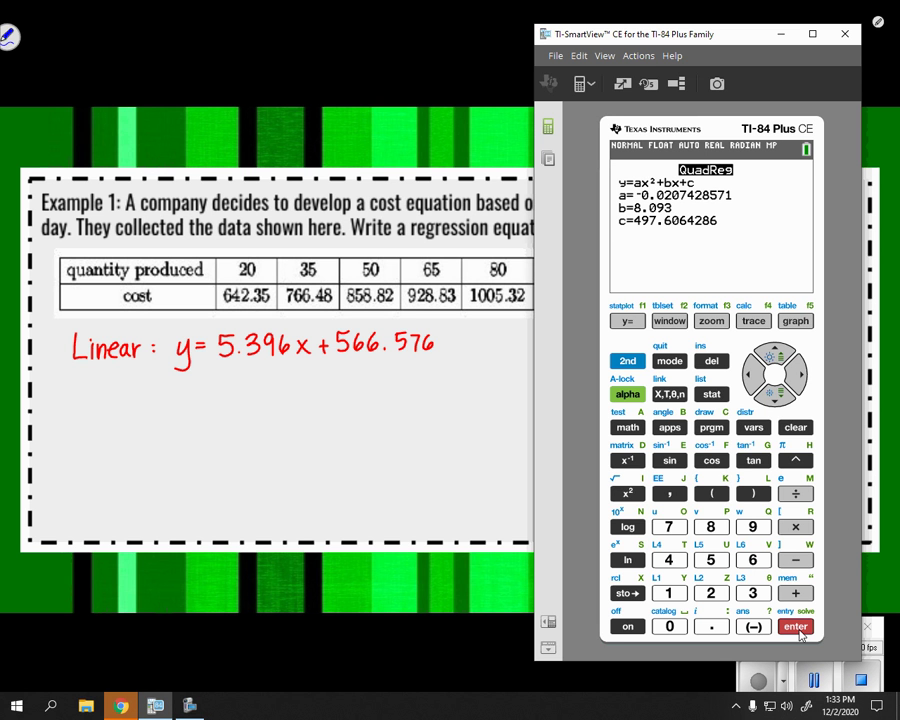
Step: Handwrite the quadratic model "Quad: y = -0.021x² + 8.093x + 497.606" in blue under the linear equation
mouse_move(78, 385)
left_mouse_down()
mouse_move(108, 406)
mouse_move(120, 387)
mouse_move(129, 402)
mouse_move(157, 395)
mouse_move(150, 419)
mouse_move(176, 392)
left_mouse_up()
left_click(129, 392)
left_click(129, 402)
mouse_move(166, 398)
left_mouse_down()
mouse_move(210, 390)
mouse_move(226, 404)
mouse_move(257, 398)
left_mouse_up()
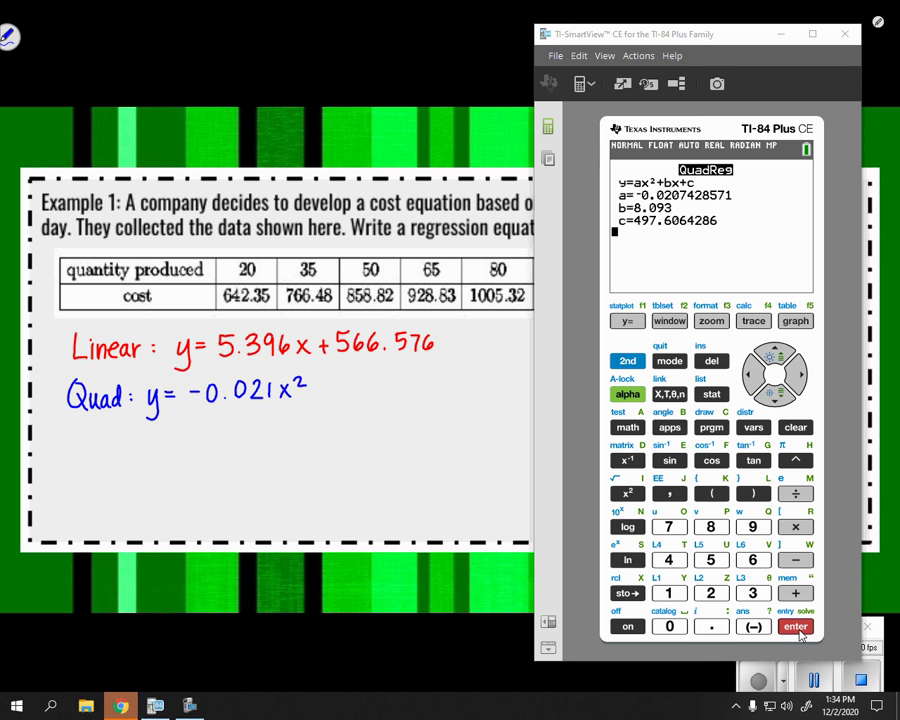
mouse_move(342, 381)
left_mouse_down()
mouse_move(336, 392)
mouse_move(359, 380)
mouse_move(371, 392)
left_mouse_up()
left_click(351, 394)
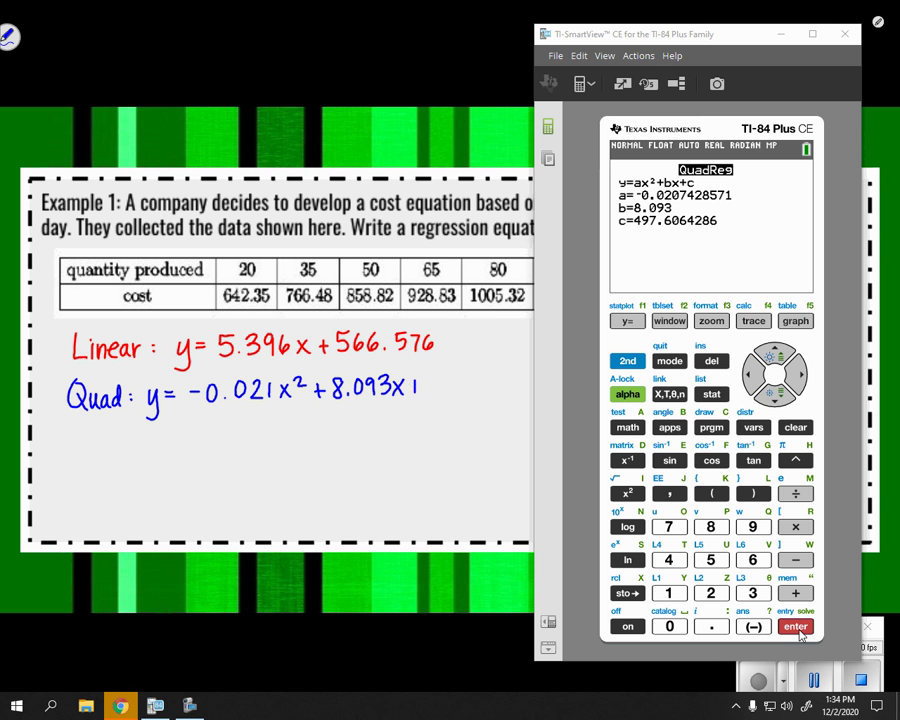
mouse_move(446, 378)
left_mouse_down()
mouse_move(442, 394)
mouse_move(478, 382)
mouse_move(505, 389)
left_mouse_up()
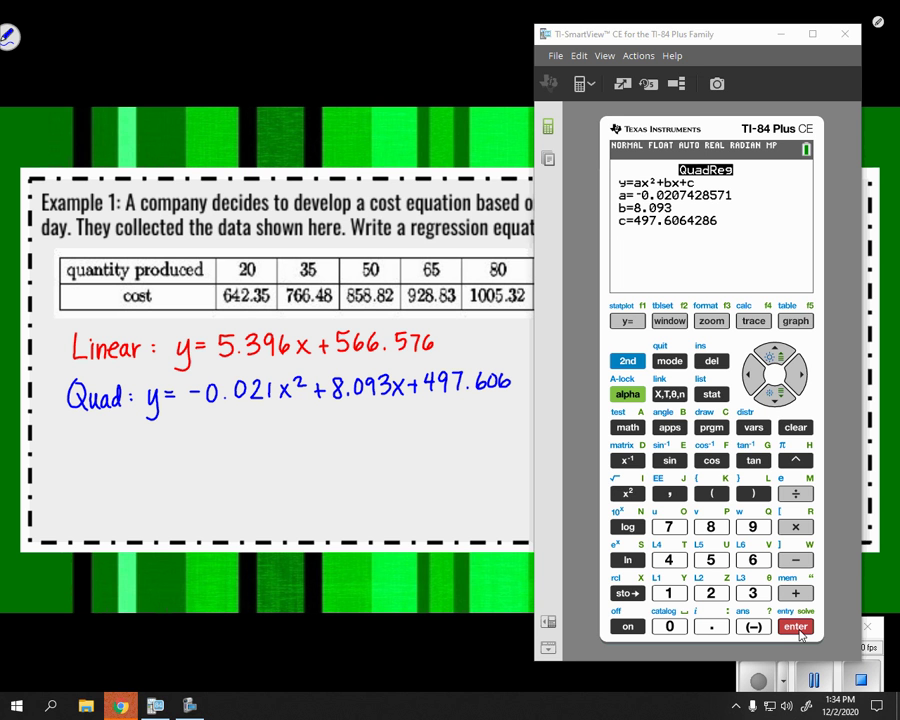
mouse_move(616, 186)
left_mouse_down()
mouse_move(701, 181)
mouse_move(679, 167)
mouse_move(612, 193)
left_mouse_up()
Step: Calculate an exponential regression, ExpReg, on L1 and L2 and handwrite "Exp: y = 606.571(1.006)^x" in green under the quadratic equation
left_click(712, 394)
left_click(800, 376)
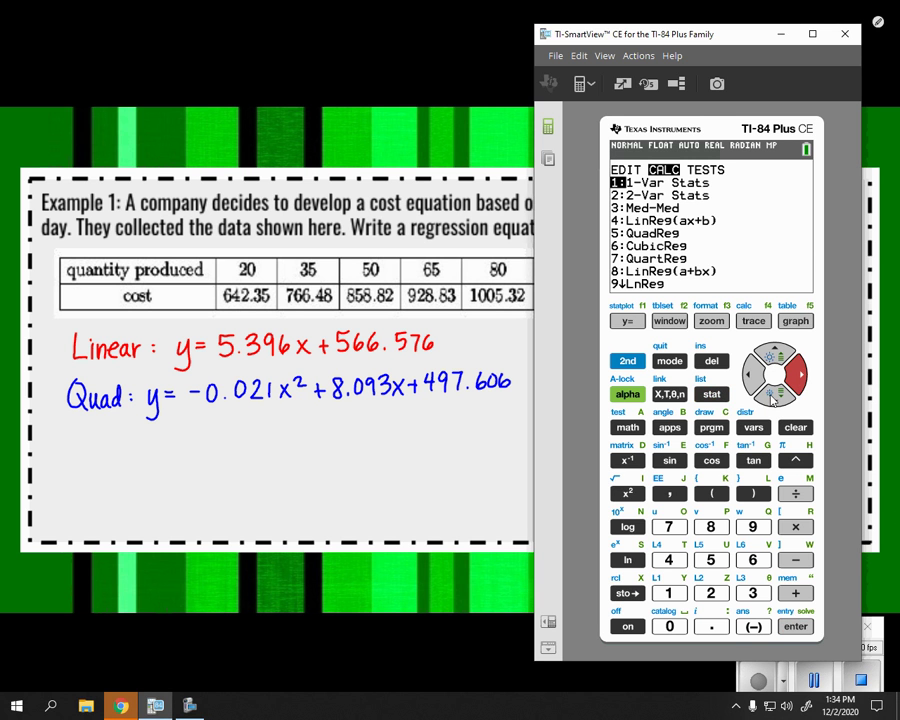
left_click(779, 358)
left_click(779, 358)
left_click(779, 358)
left_click(779, 358)
left_click(779, 358)
left_click(779, 358)
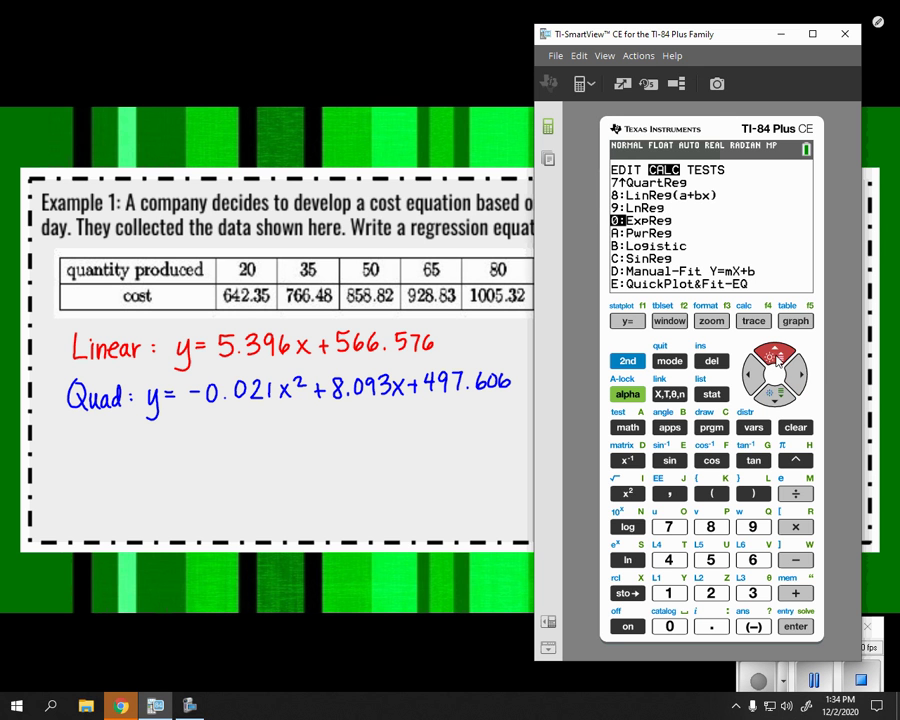
left_click(796, 627)
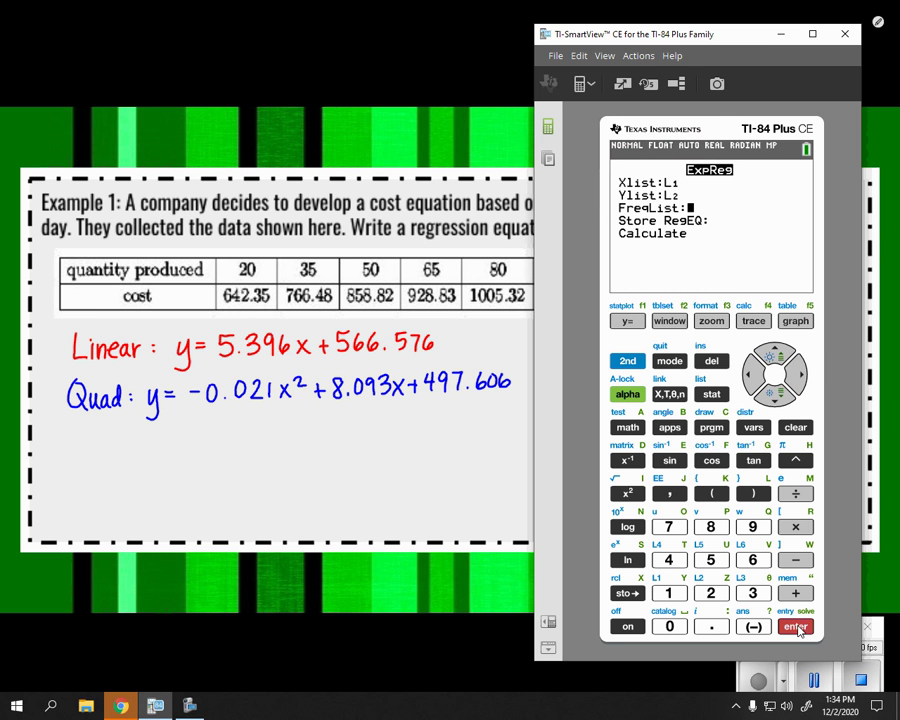
left_click(796, 627)
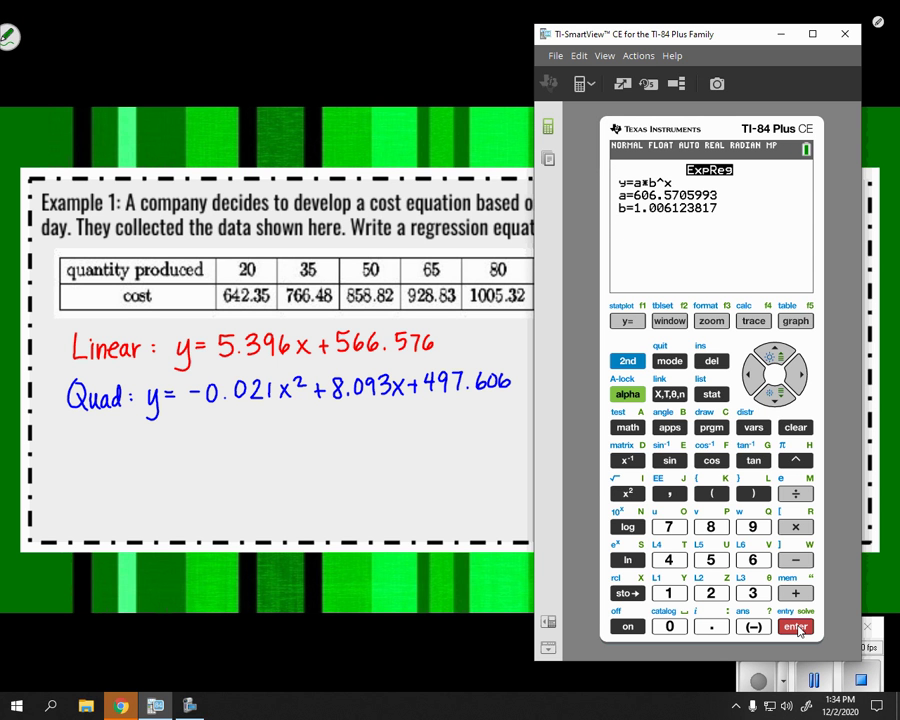
mouse_move(74, 436)
left_mouse_down()
mouse_move(88, 436)
mouse_move(88, 462)
mouse_move(116, 470)
left_mouse_up()
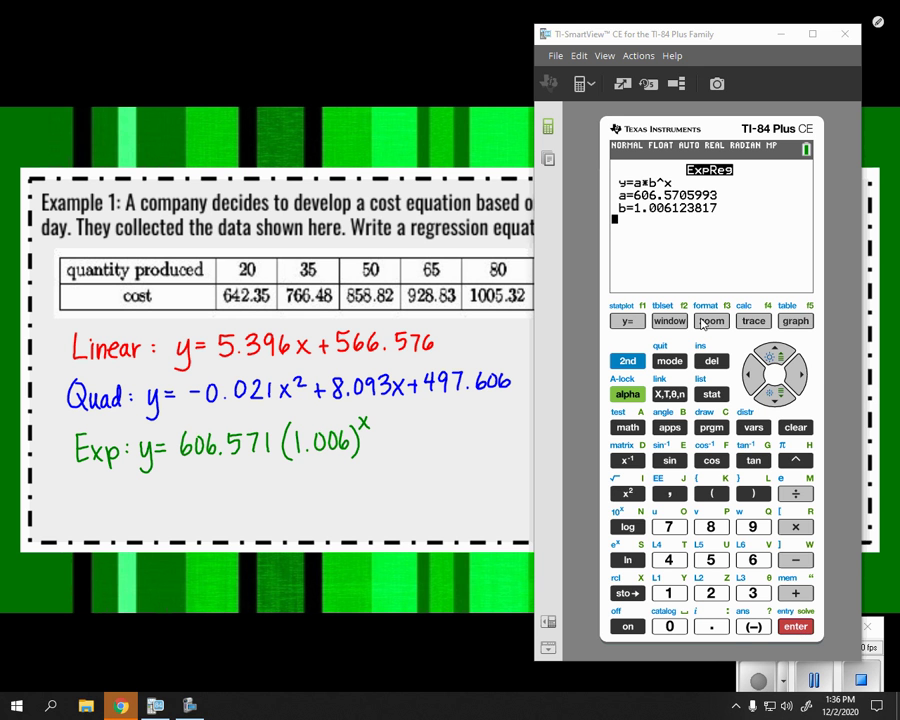
Step: Graph the scatter plot of the cost data with ZoomStat
key("F3")
key("9")
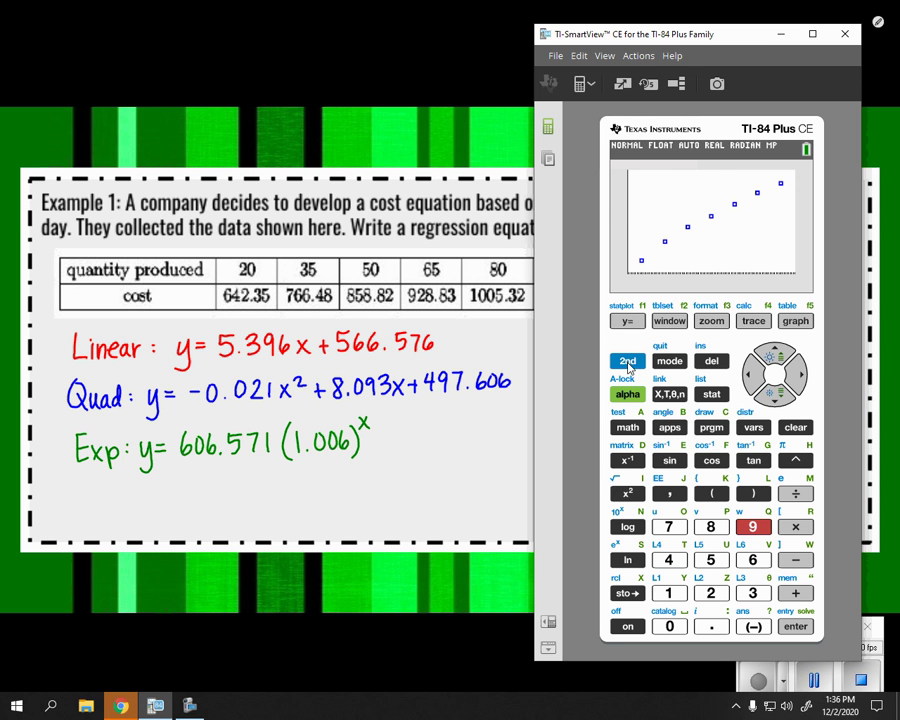
Step: Enter the first two terms of the quadratic model, -.021X²+8.093X, as function Y1
left_click(627, 321)
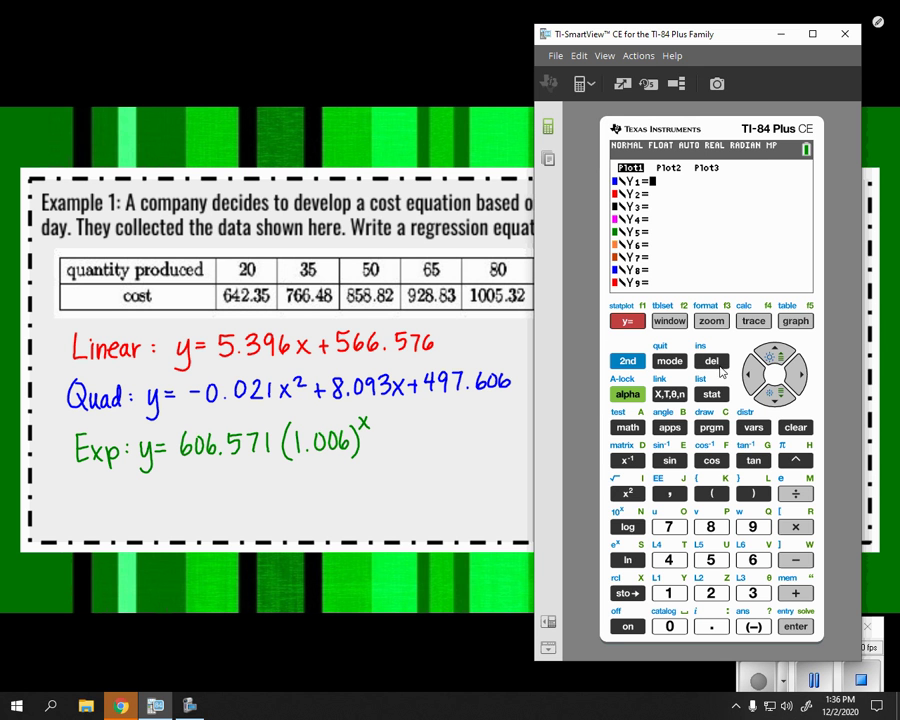
left_click(733, 626)
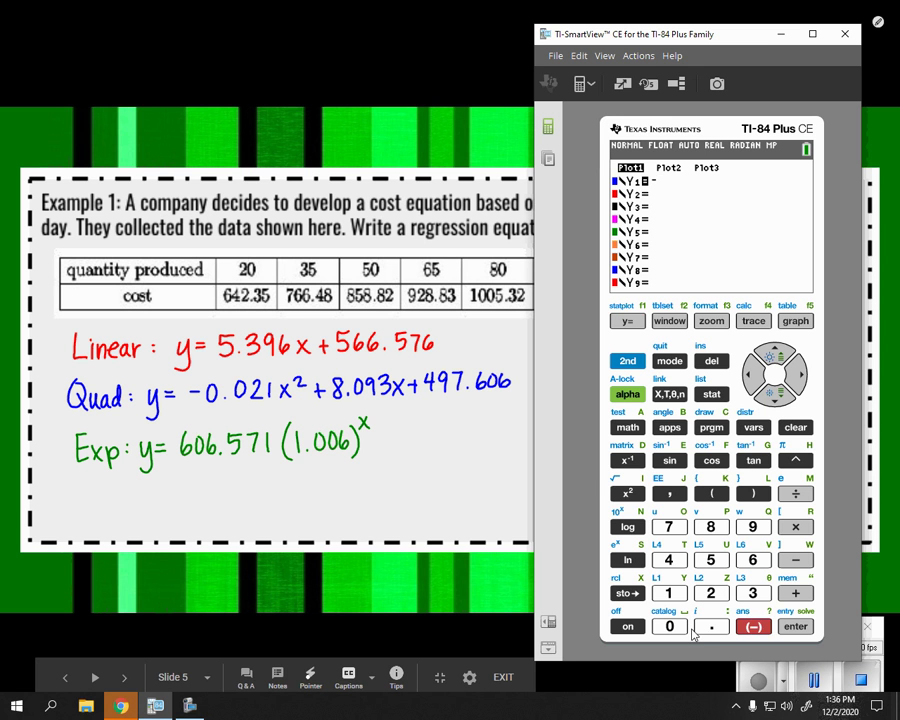
left_click(706, 628)
left_click(669, 628)
left_click(711, 593)
left_click(669, 593)
left_click(669, 394)
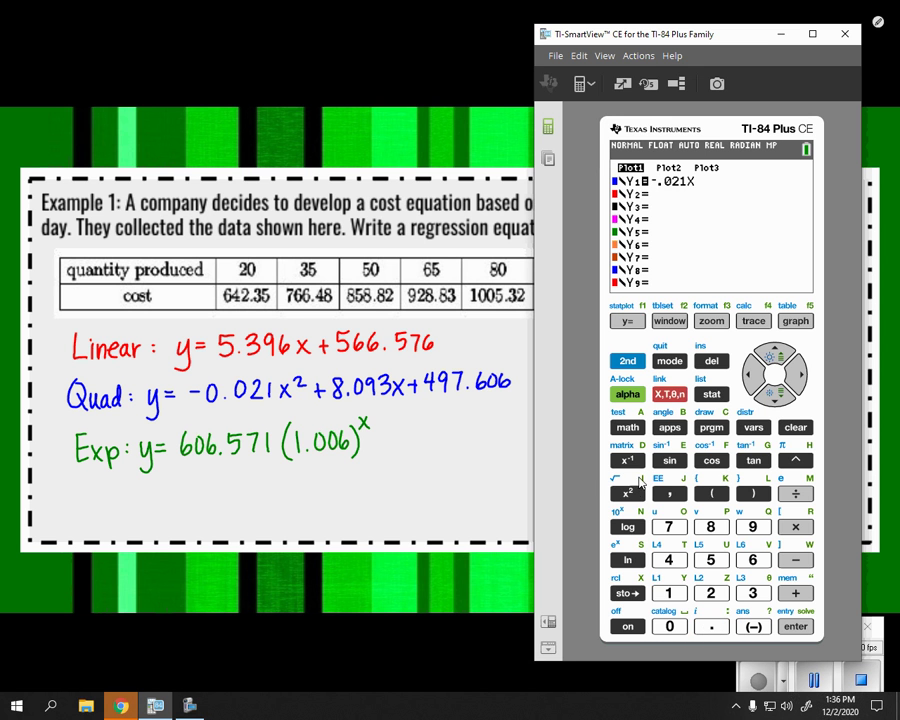
left_click(628, 493)
left_click(796, 593)
left_click(711, 527)
left_click(700, 627)
left_click(669, 627)
left_click(753, 527)
left_click(753, 594)
left_click(669, 394)
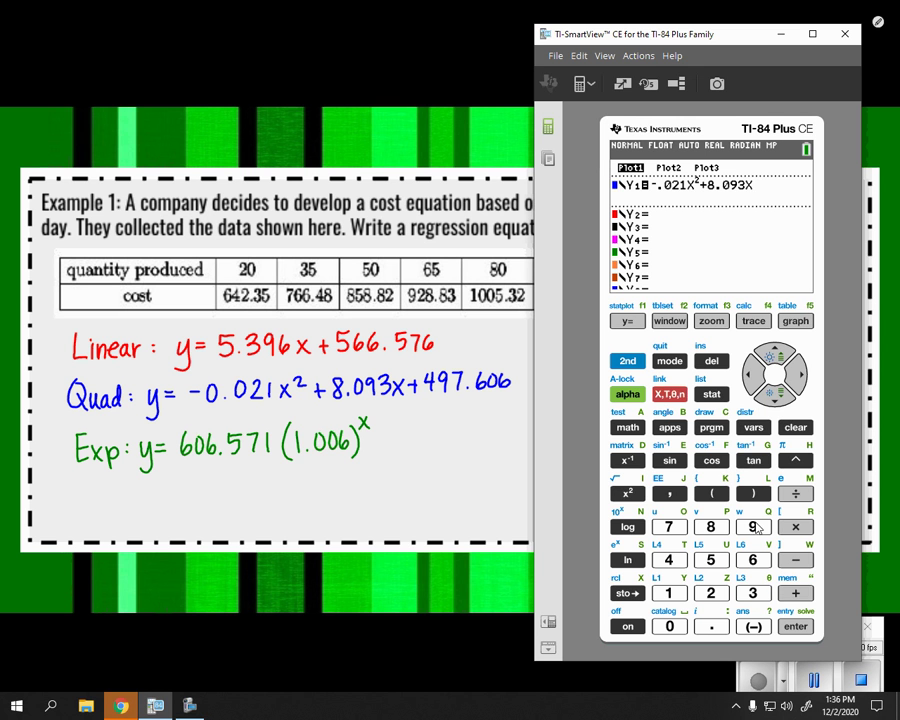
Step: Complete Y1 with the constant term +497.606 and graph the quadratic model over the scatter plot
left_click(796, 593)
left_click(669, 560)
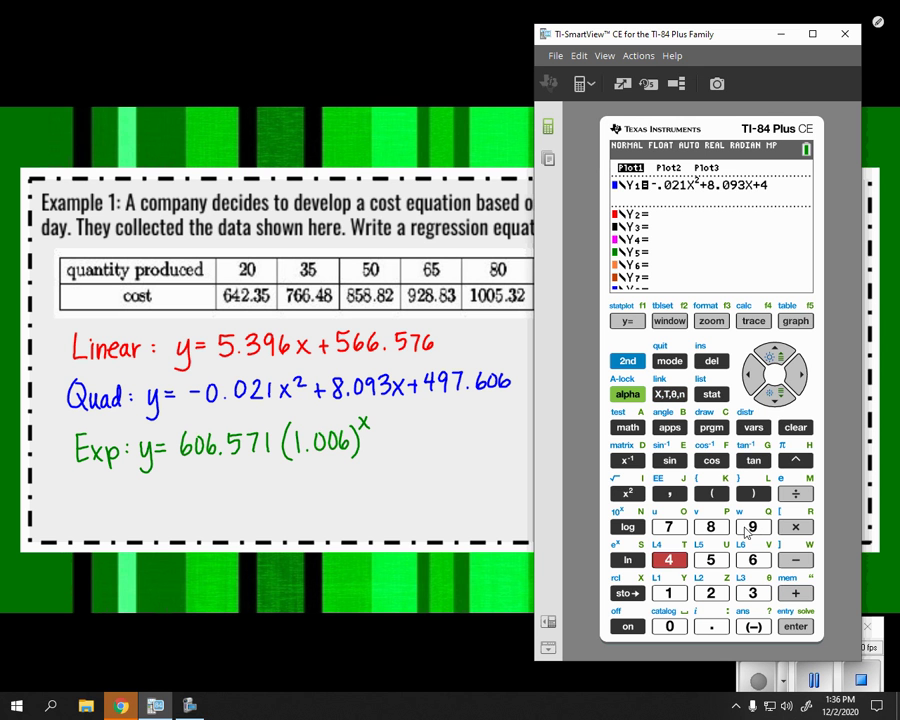
left_click(753, 527)
left_click(669, 527)
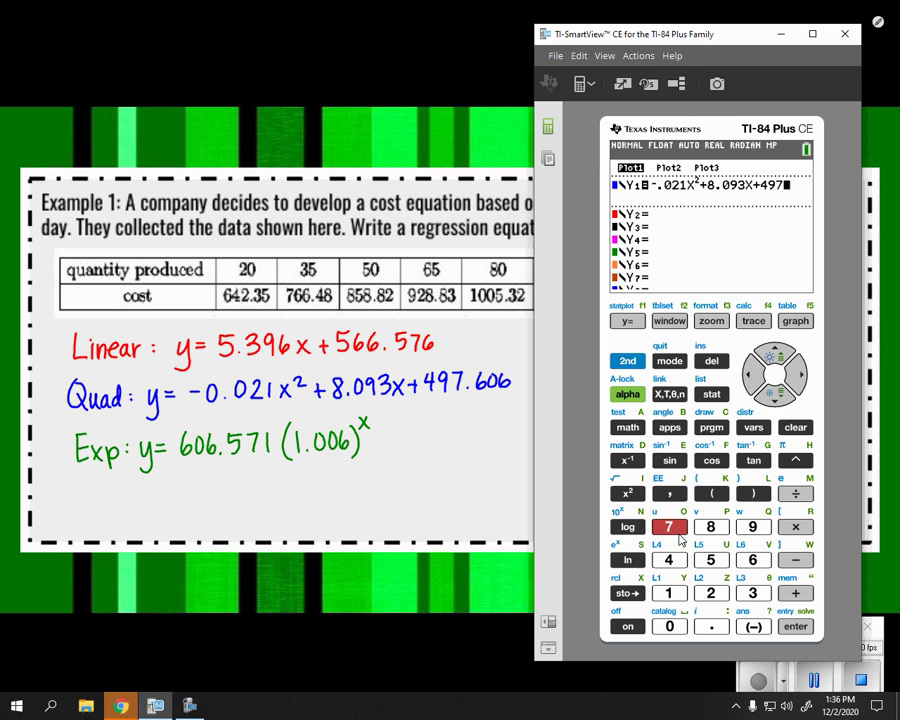
left_click(711, 626)
left_click(753, 560)
left_click(669, 626)
left_click(753, 560)
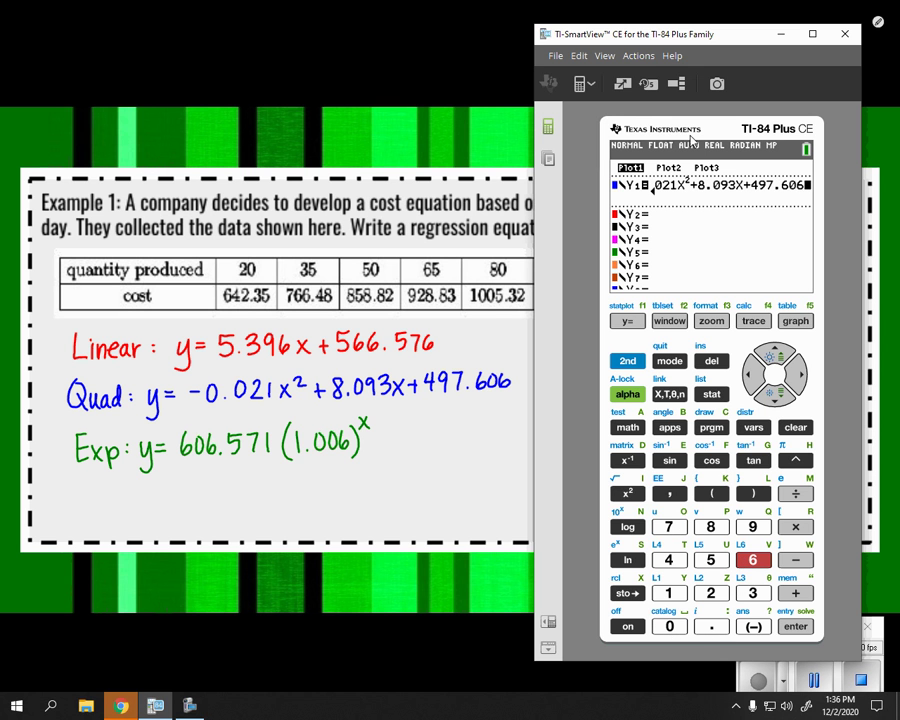
left_click(794, 322)
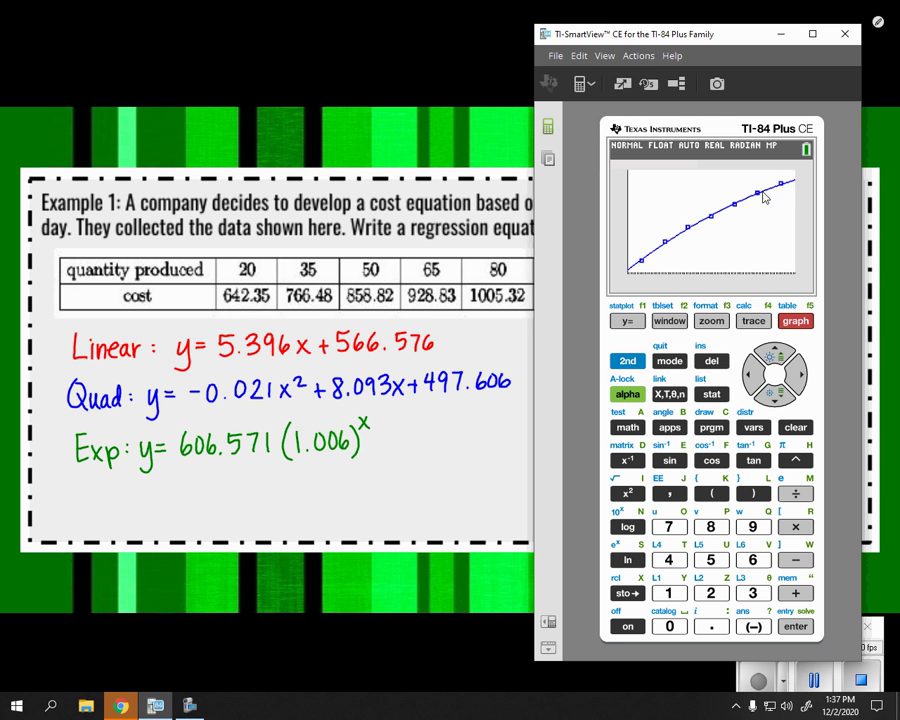
Step: Enter the linear model 5.396X+566.576 as function Y2
left_click(627, 324)
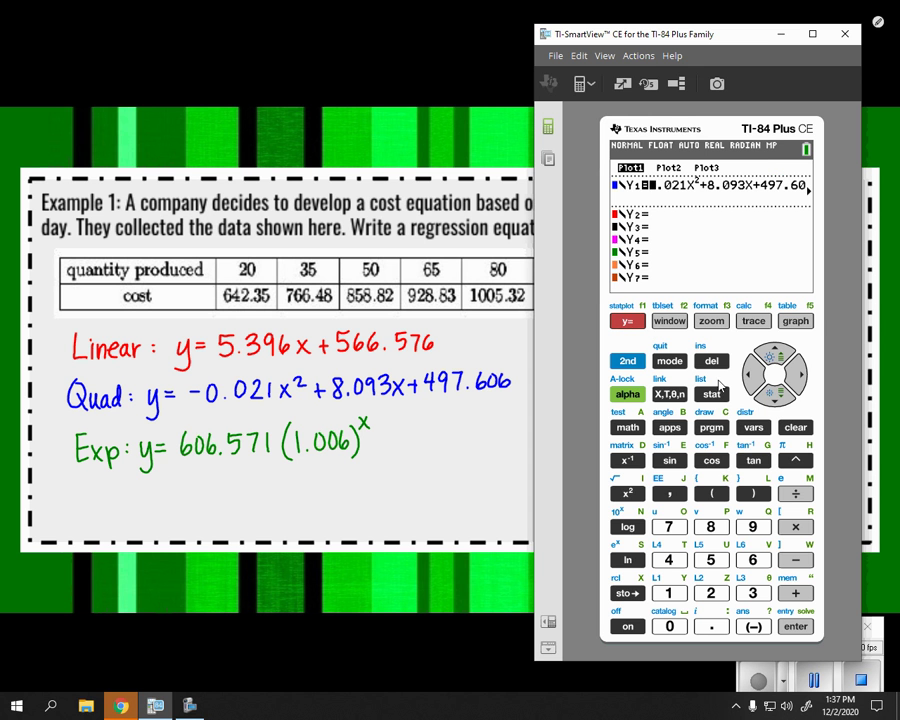
left_click(779, 398)
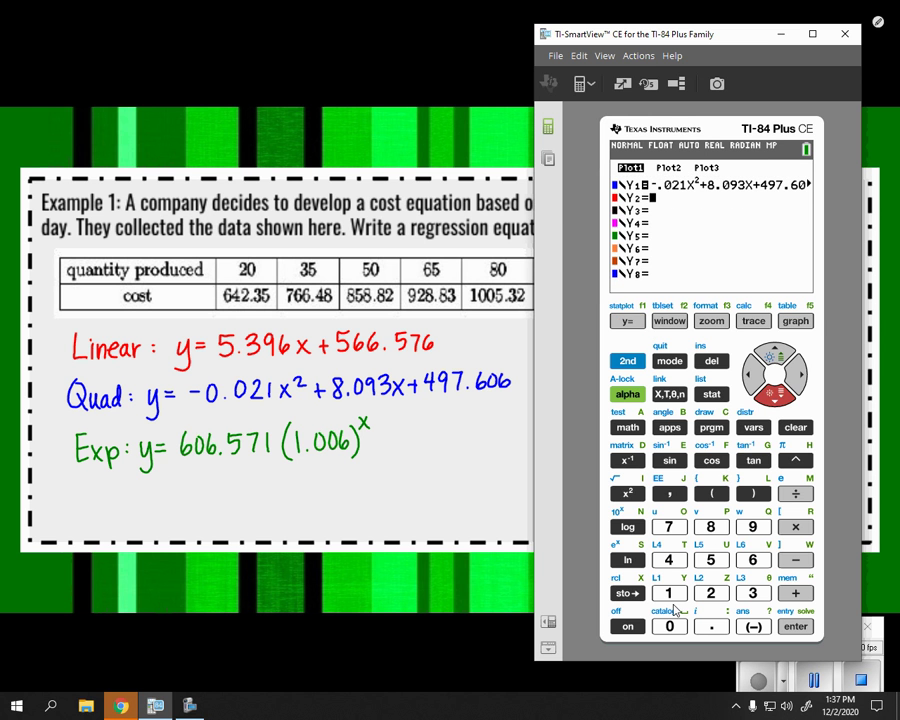
left_click(711, 560)
left_click(711, 626)
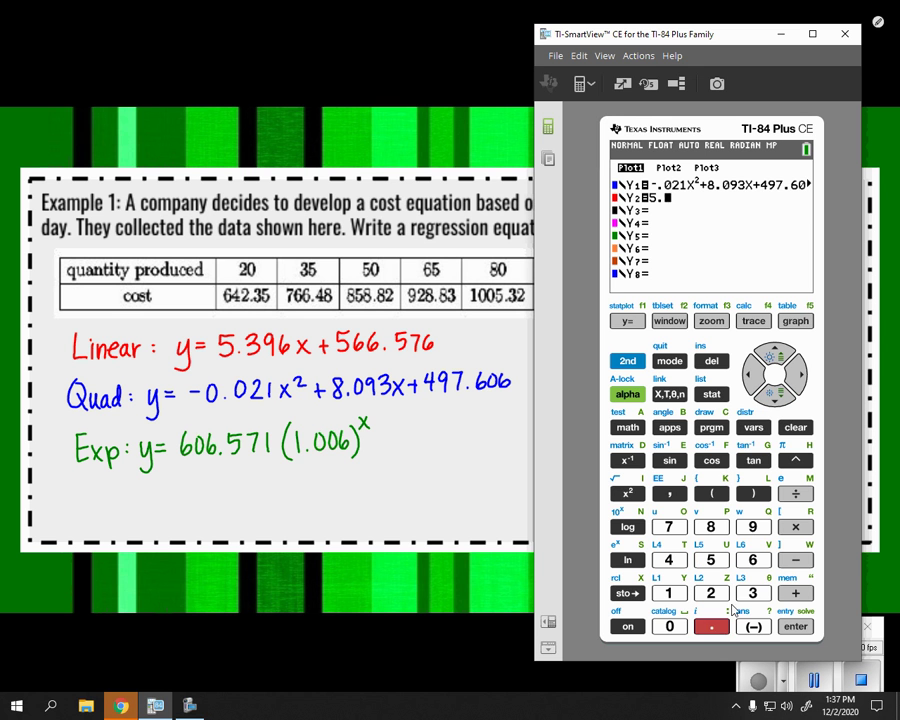
left_click(753, 593)
left_click(753, 527)
left_click(754, 557)
left_click(670, 396)
left_click(795, 593)
left_click(711, 560)
left_click(753, 560)
left_click(753, 560)
left_click(711, 627)
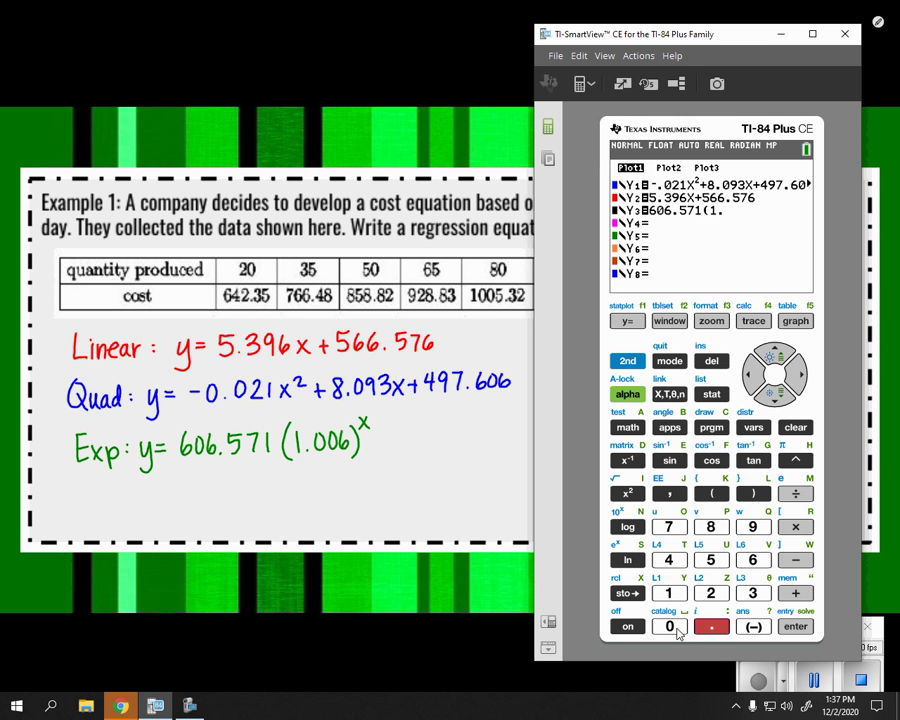
Step: Enter the exponential model 606.571(1.006)^X as function Y3 and graph all three models over the scatter plot
left_click(670, 626)
left_click(670, 626)
left_click(753, 560)
left_click(753, 493)
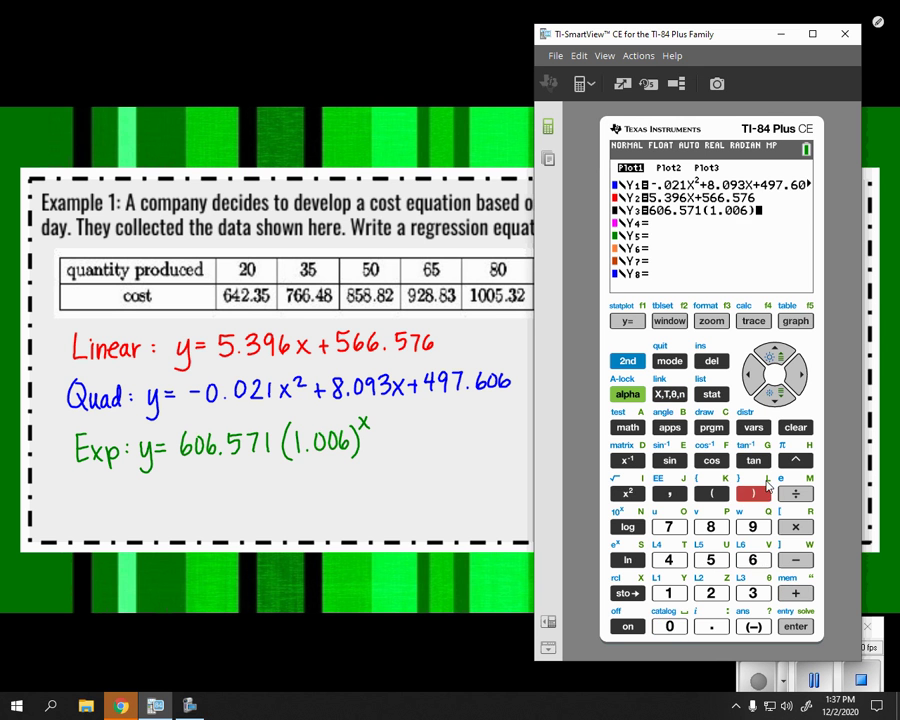
left_click(796, 460)
left_click(671, 396)
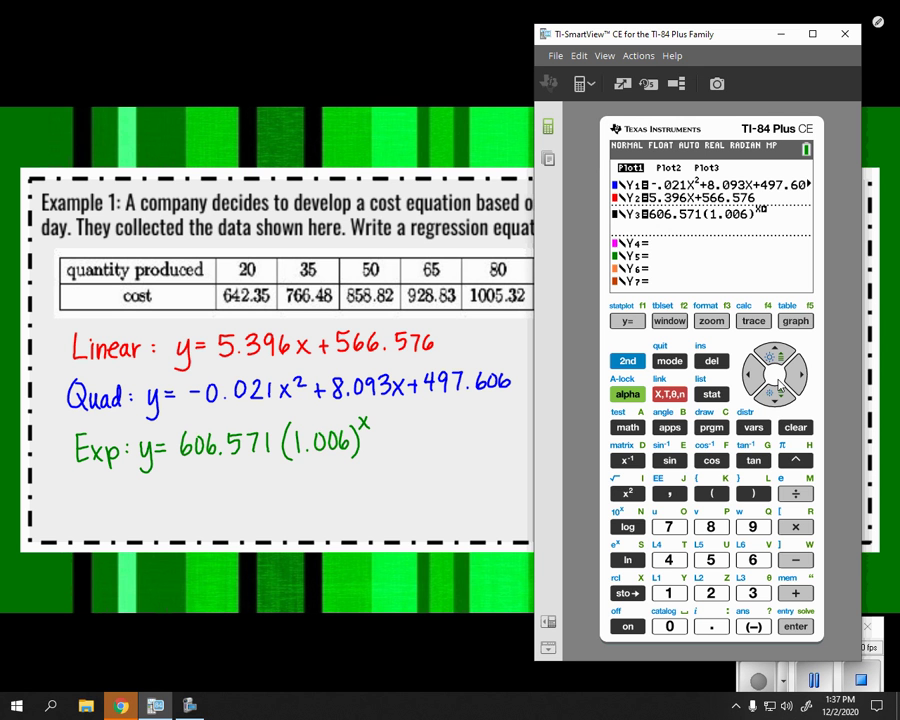
left_click(795, 321)
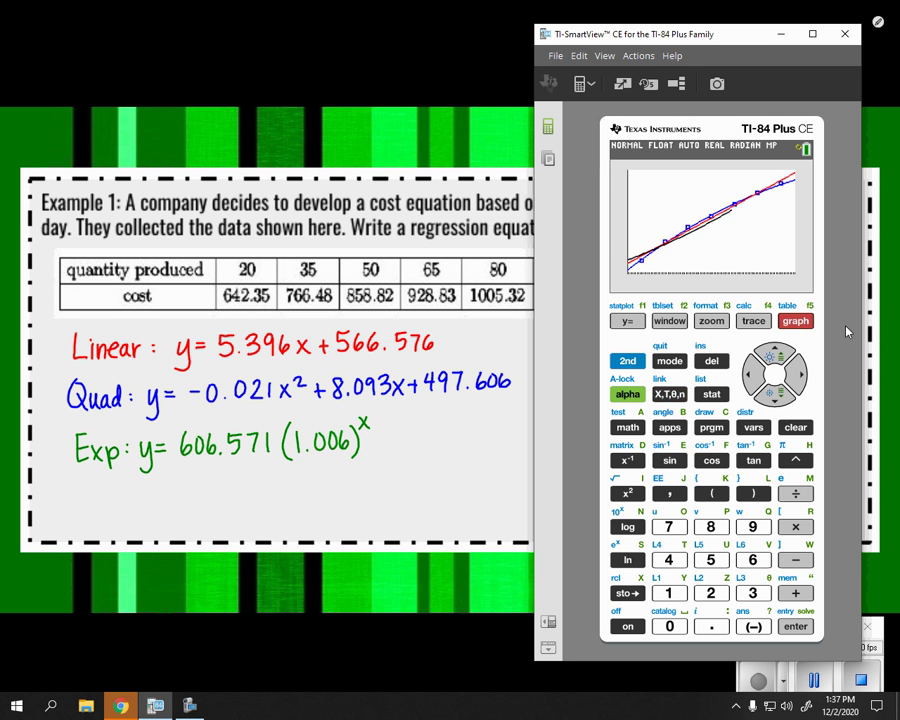
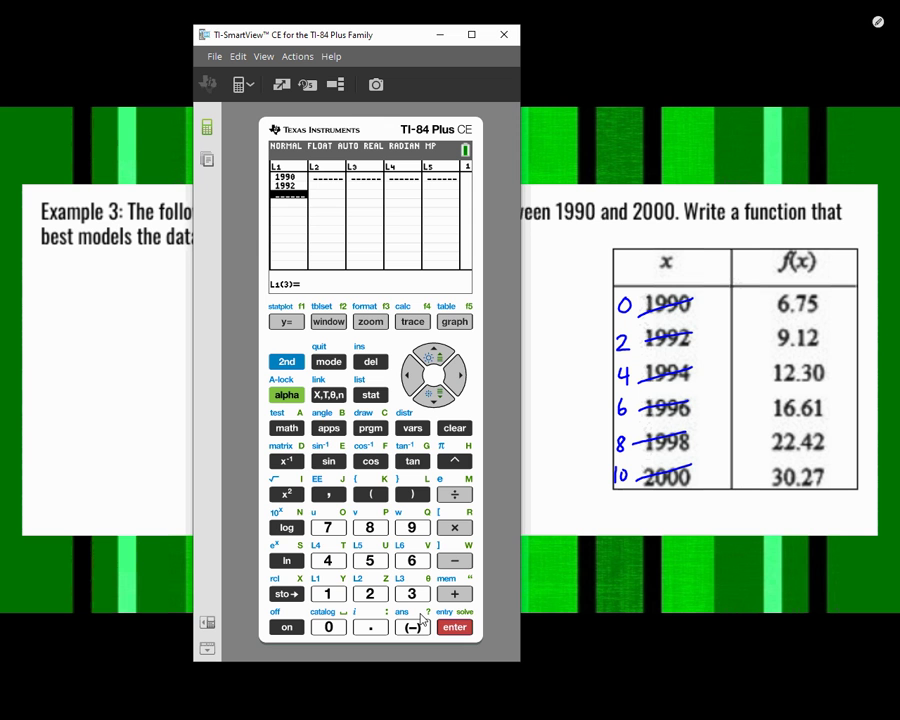
Step: Enter the remaining Example 3 years 1994, 1996, 1998 and 2000 in list L1
type("1994")
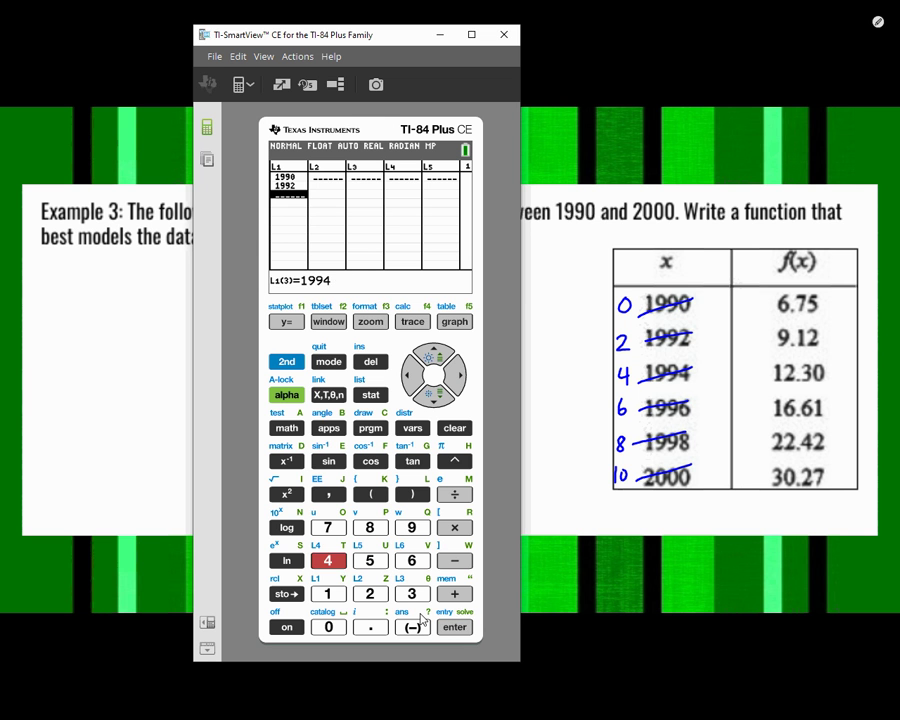
key("Return")
type("1996")
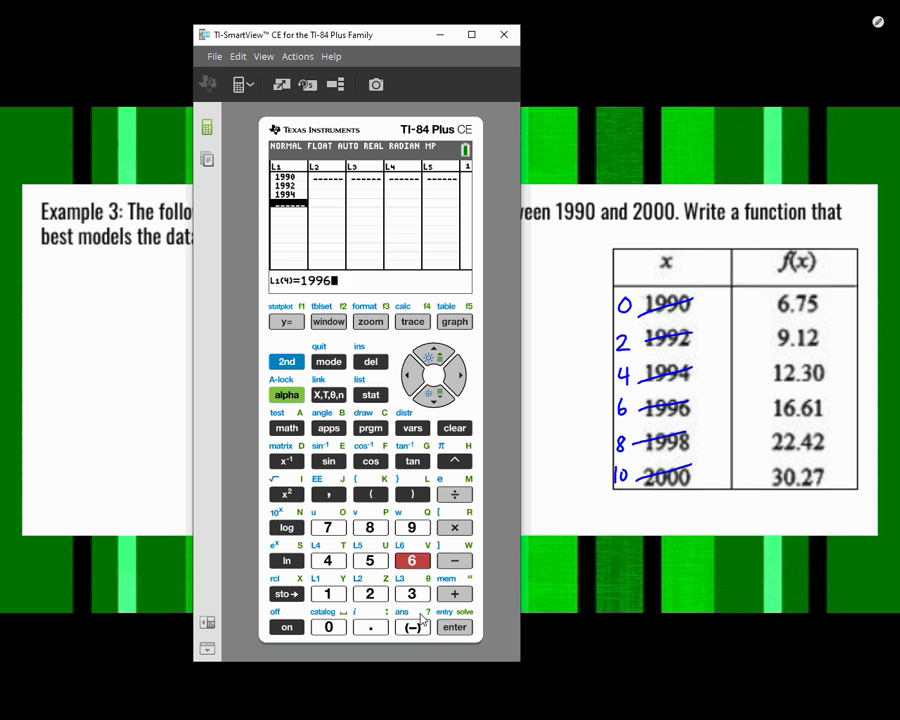
key("Return")
type("199")
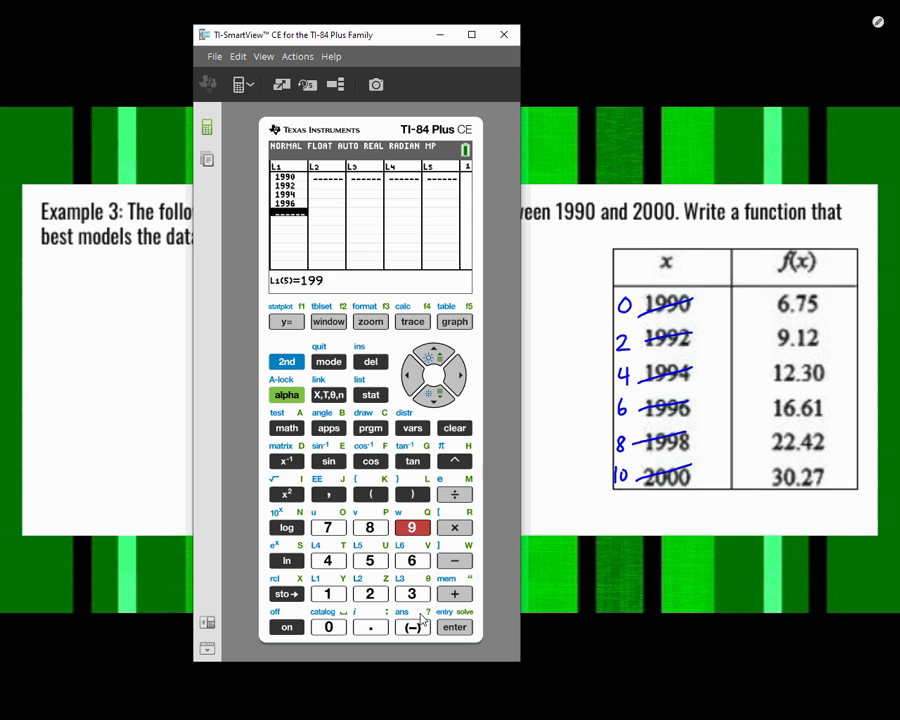
type("8")
key("Return")
type("2000")
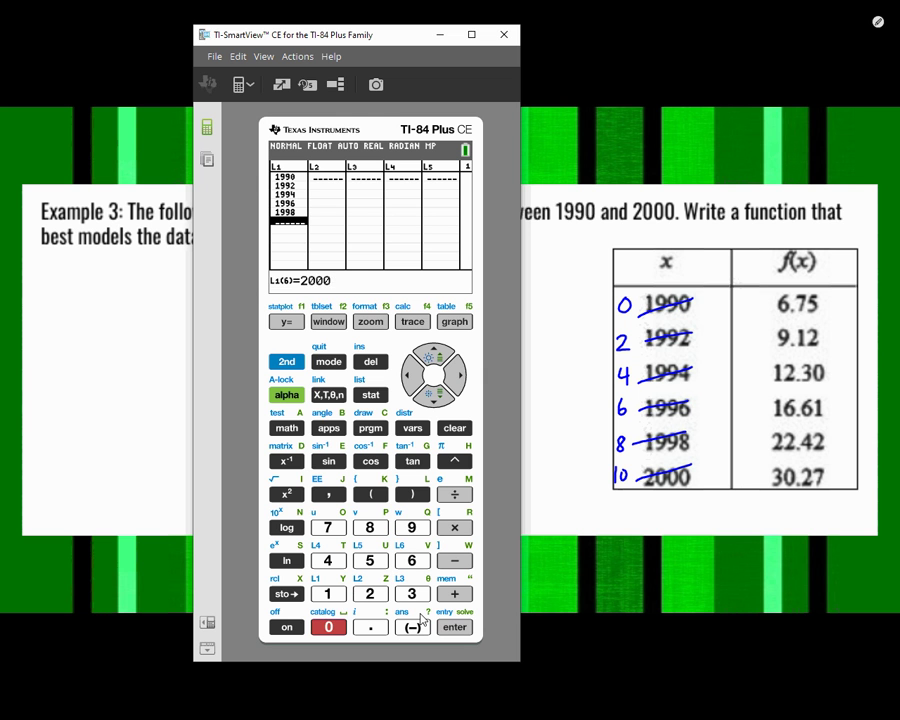
key("Return")
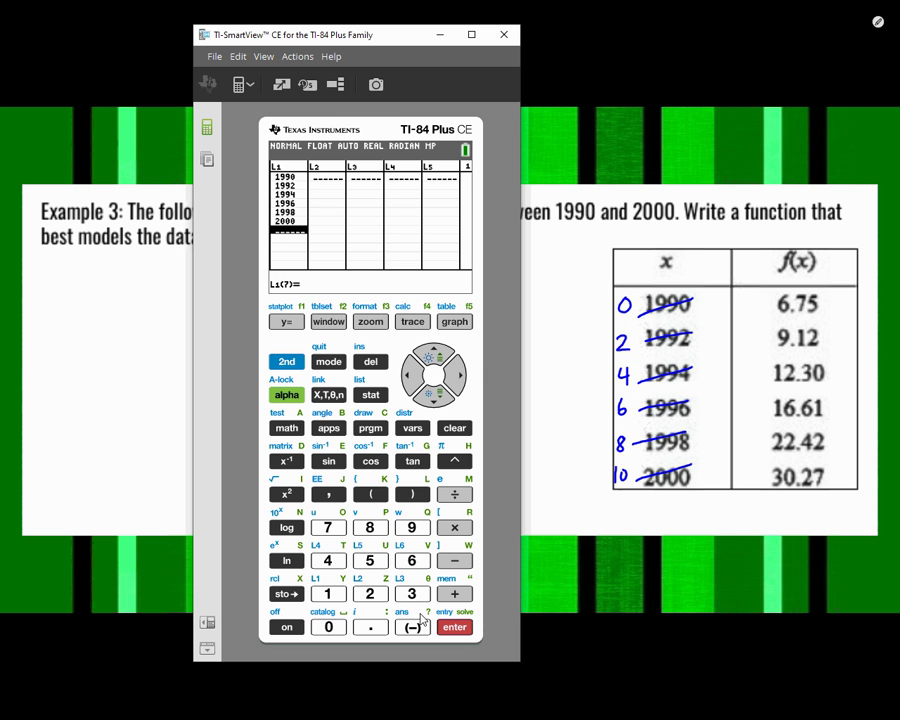
Step: Enter the f(x) values 6.75, 9.12, 12.30, 16.61, 22.42 and 30.27 in list L2
key("Right")
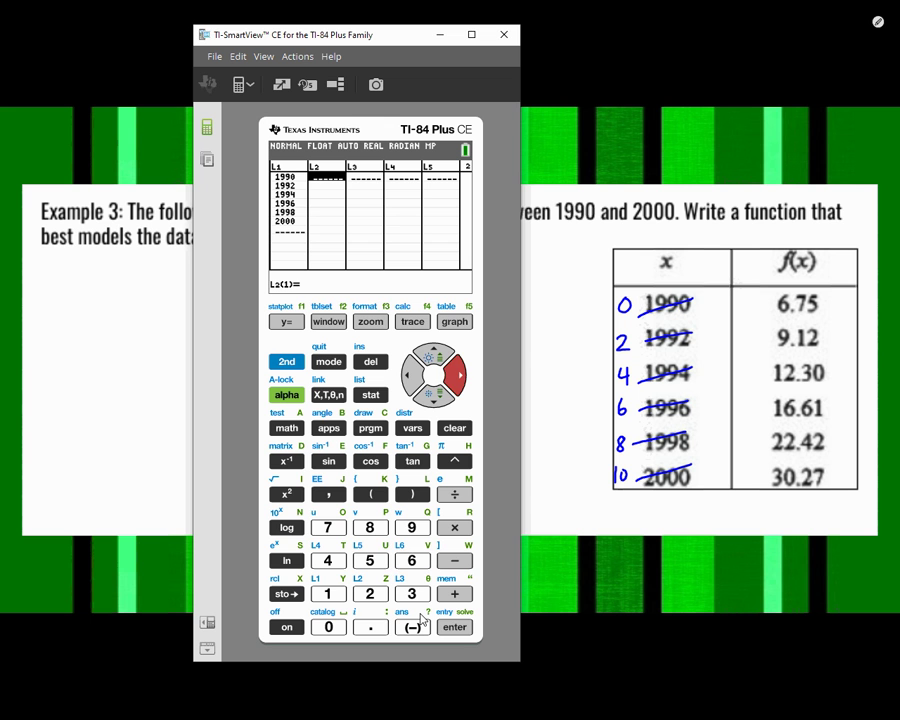
type("6.75")
key("Return")
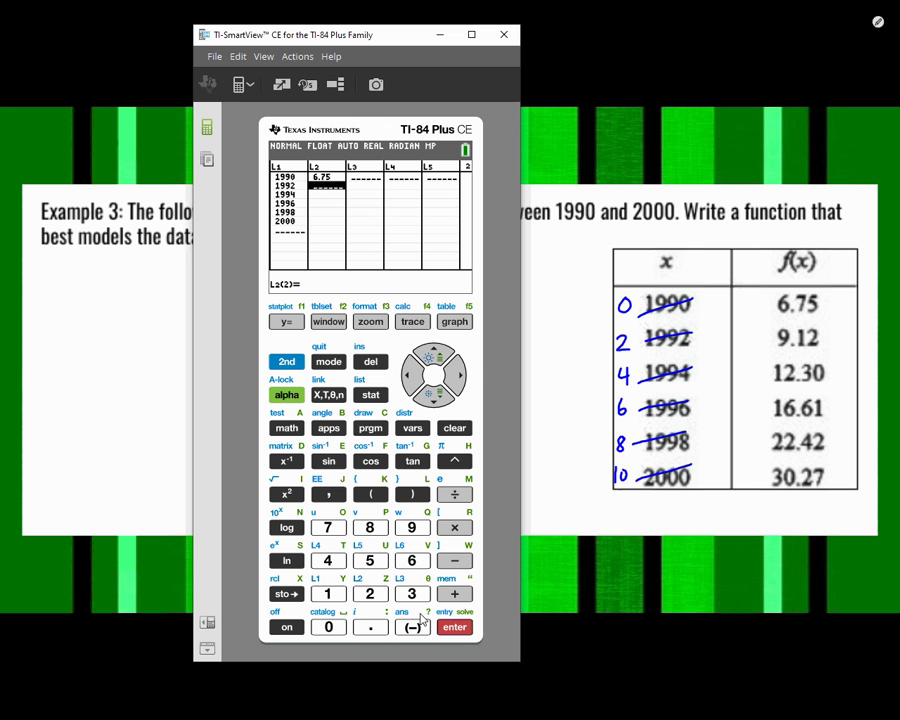
type("9.12")
key("Return")
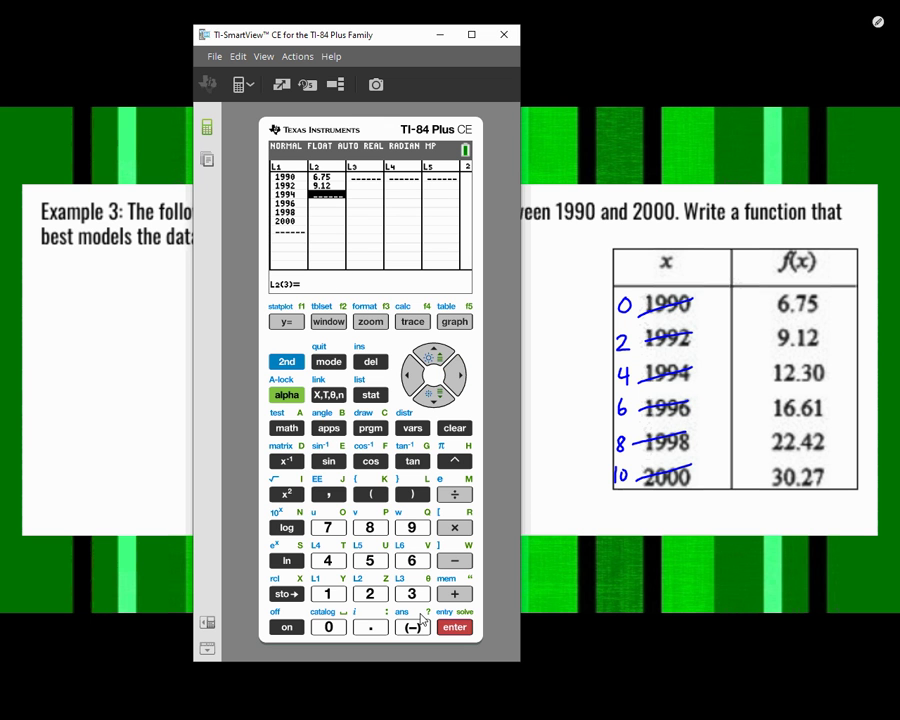
type("12.30")
key("Return")
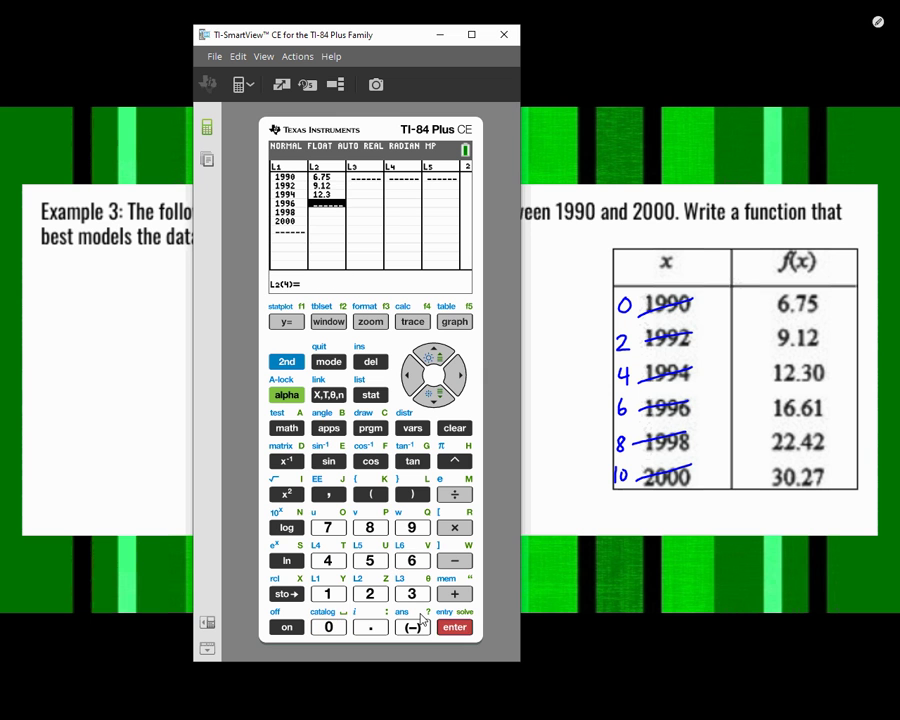
type("16.61")
key("Return")
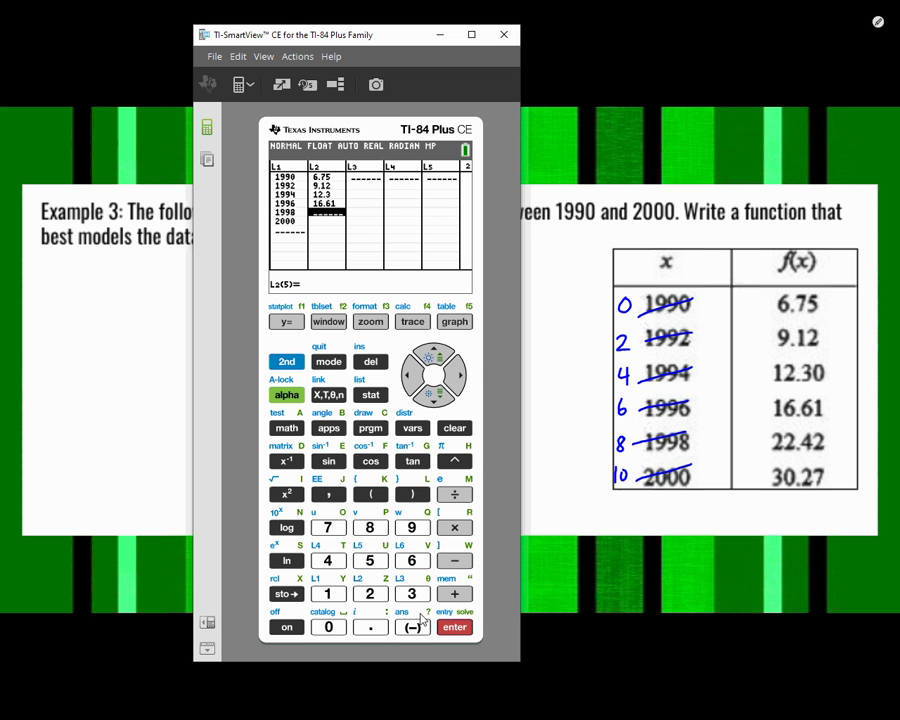
type("22.42")
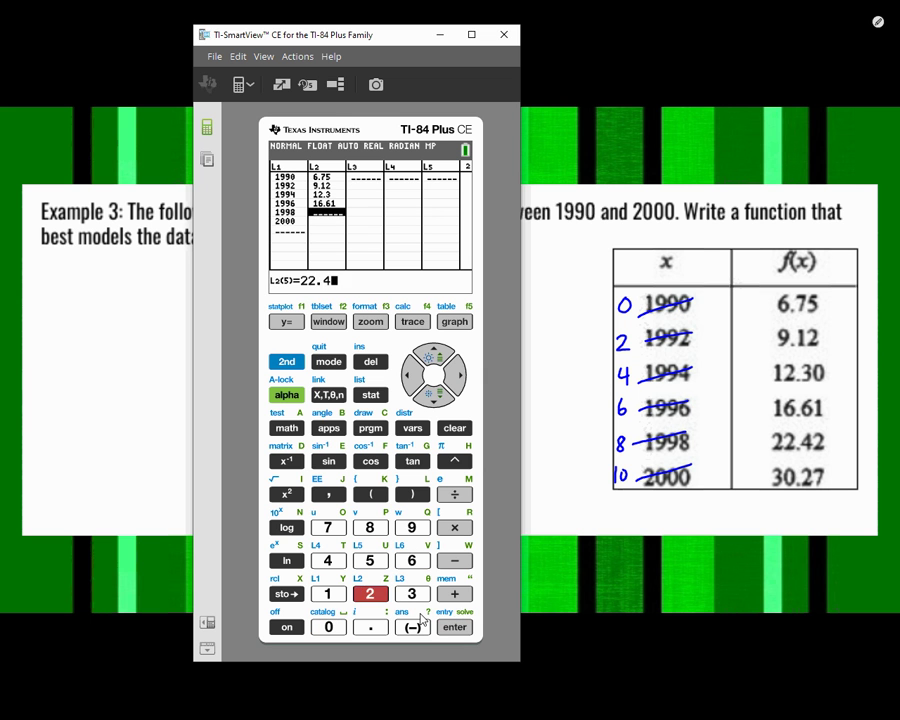
key("Return")
type("30.27")
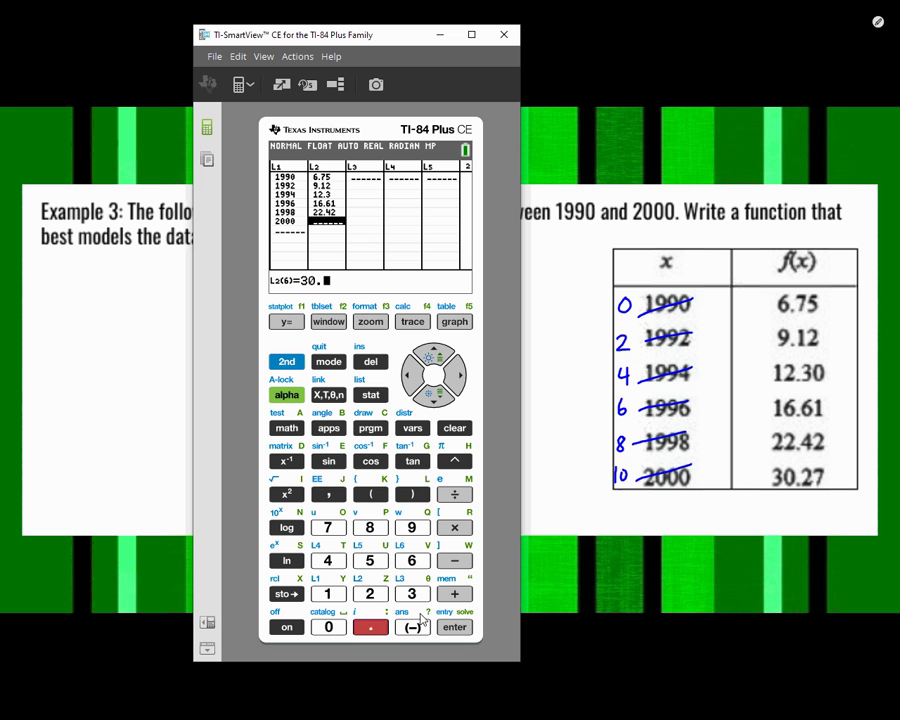
key("Return")
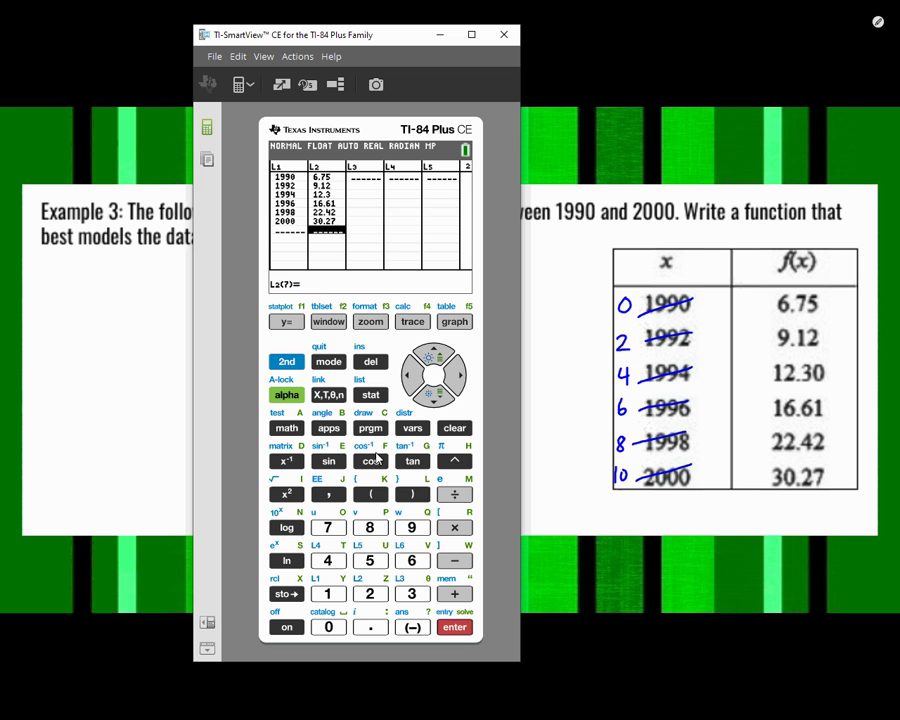
Step: Calculate a linear regression, LinReg(ax+b), on lists L1 and L2
left_click(371, 395)
left_click(455, 375)
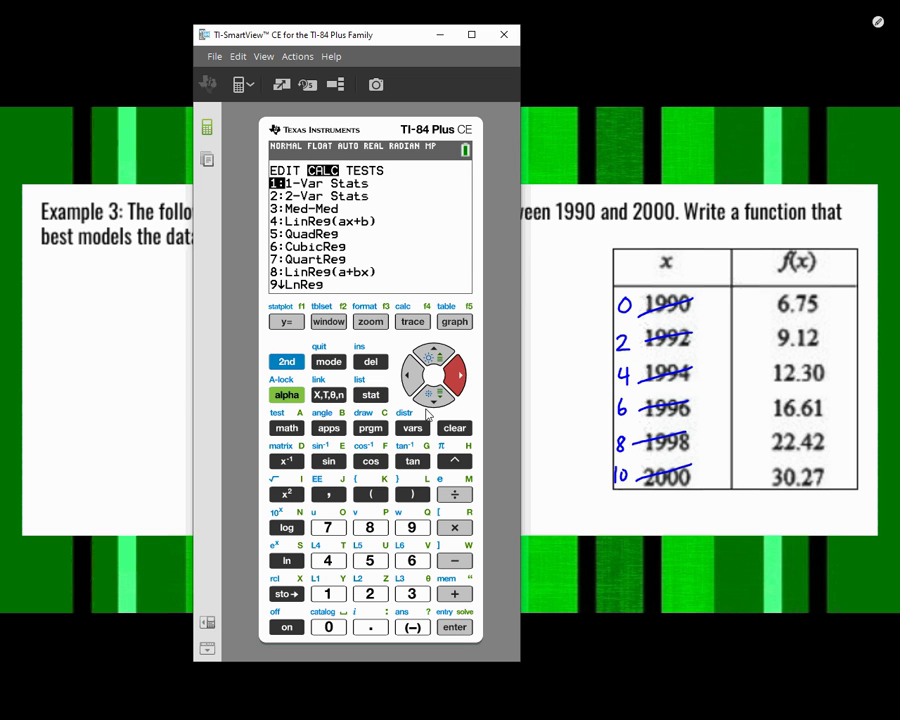
left_click(327, 560)
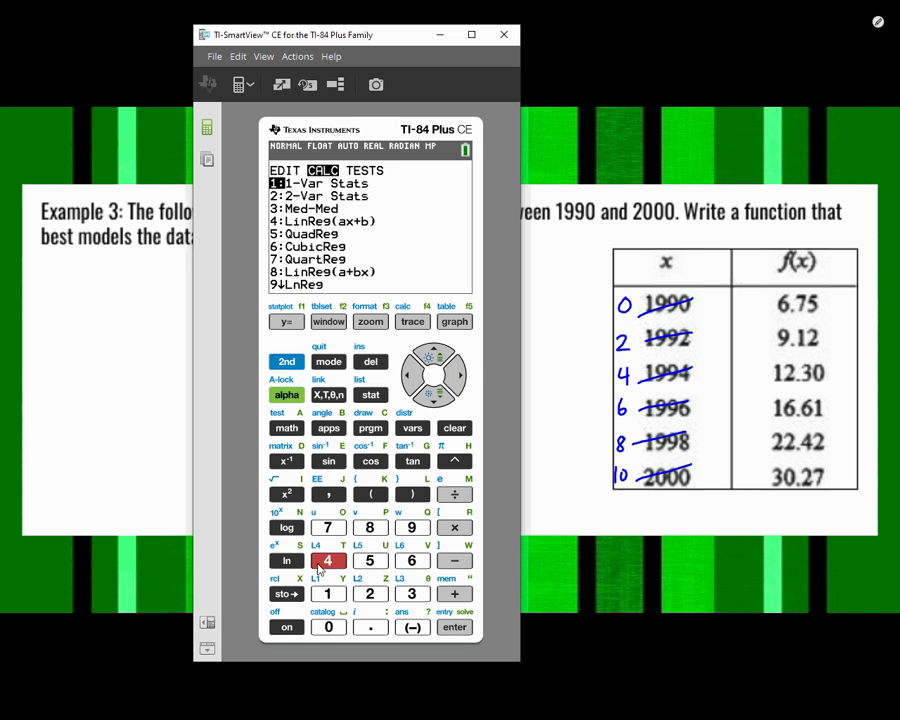
left_click(454, 627)
left_click(454, 627)
left_click(454, 627)
left_click(453, 628)
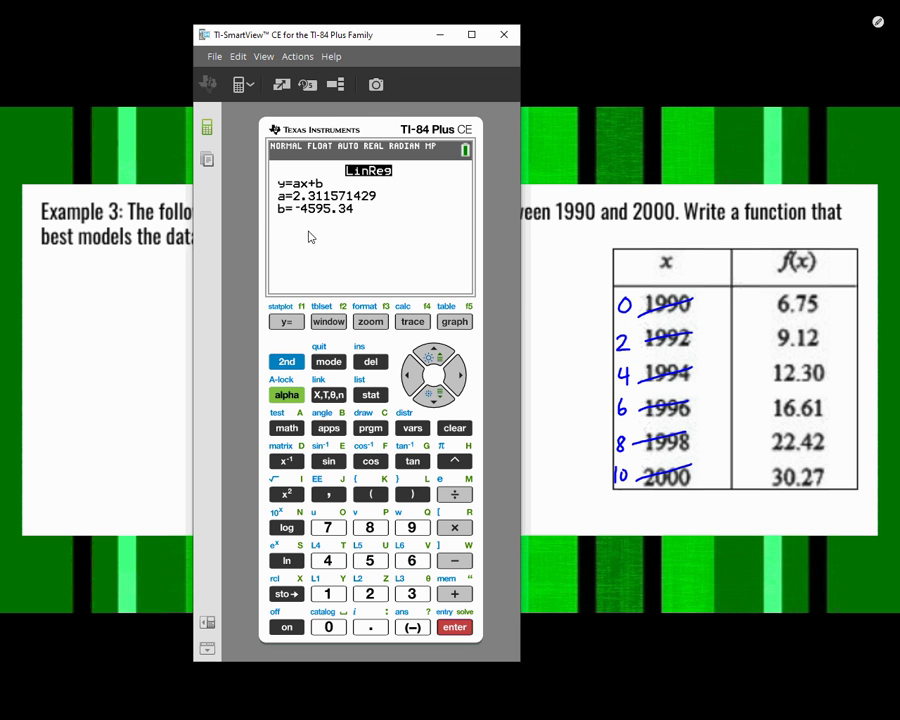
Step: Replace the years in list L1 with 0, 2, 4, 6, 8 and 10
left_click(370, 394)
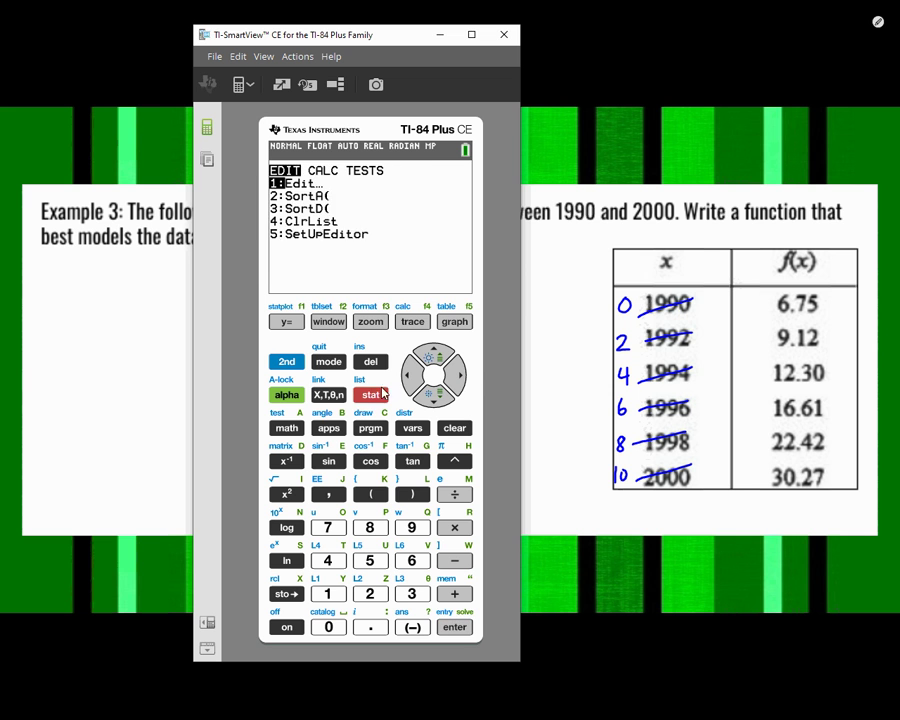
left_click(452, 627)
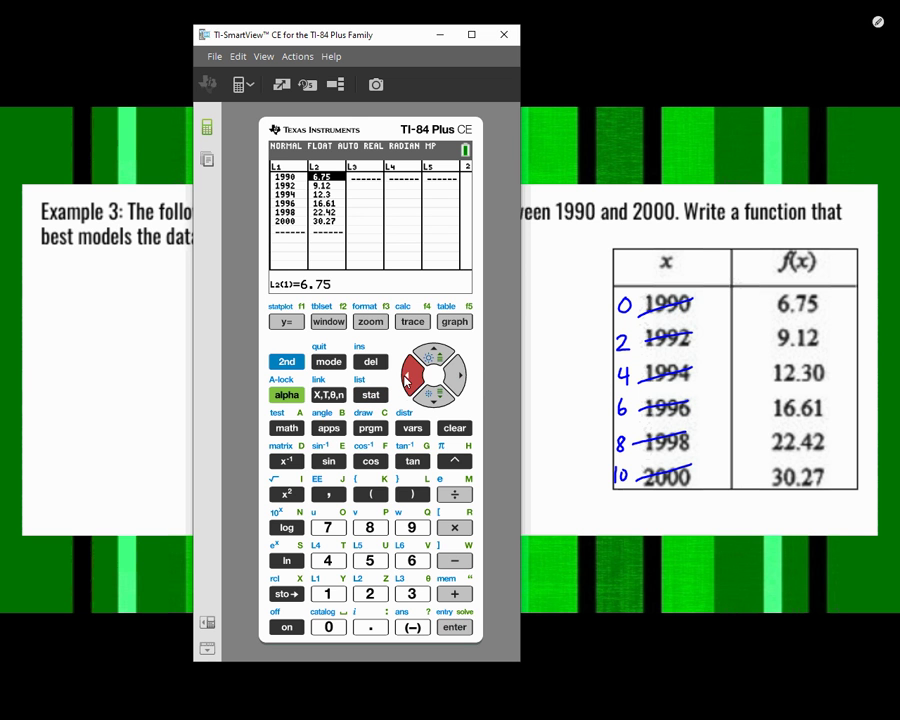
left_click(412, 376)
type("0")
key("Return")
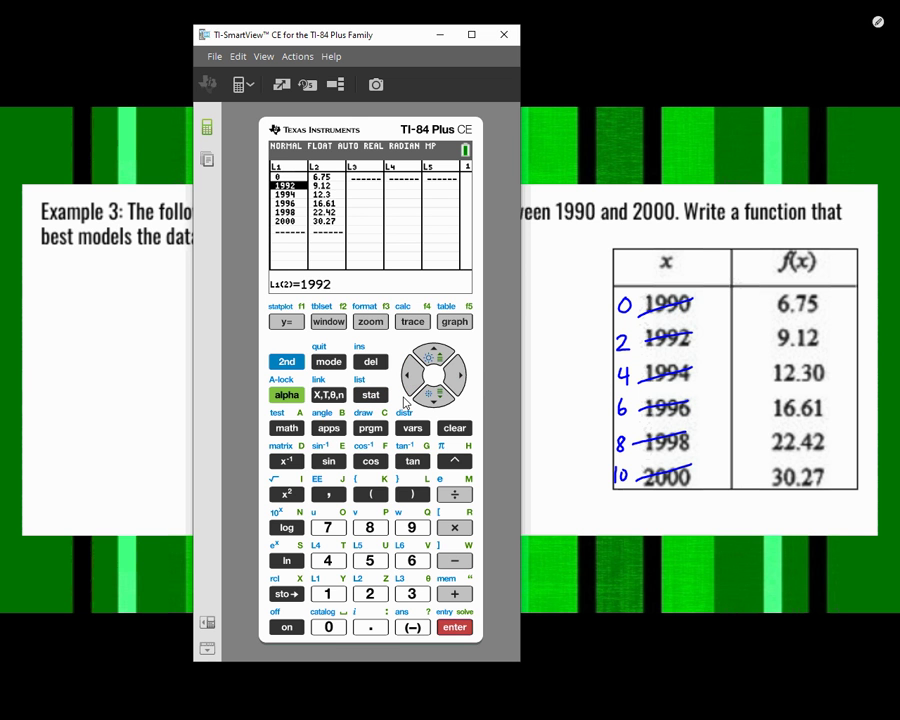
type("2")
key("Return")
type("4")
key("Return")
type("6")
key("Return")
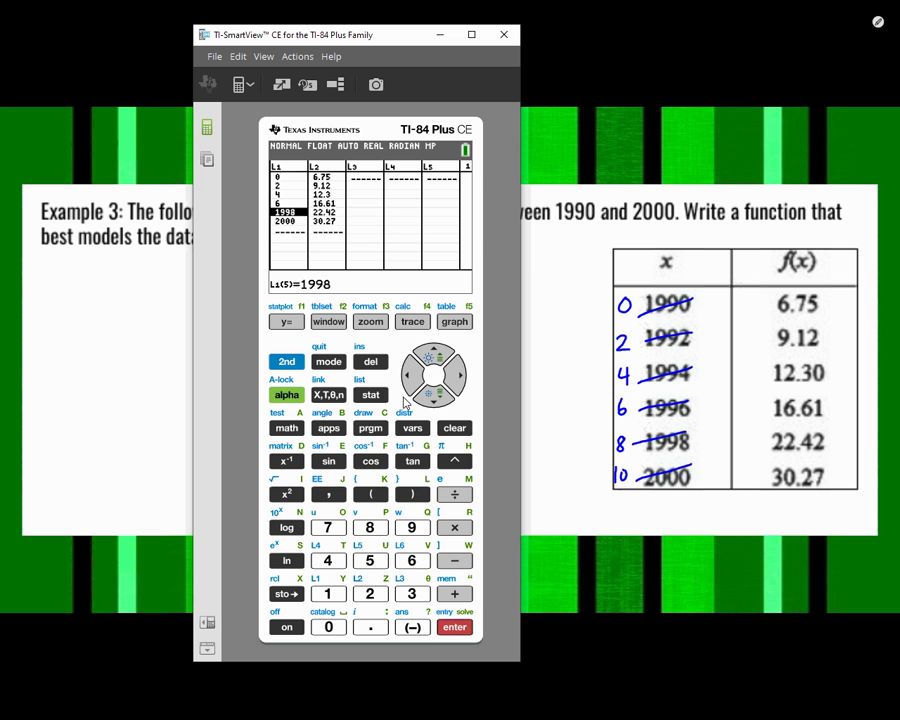
type("8")
key("Return")
type("10")
key("Return")
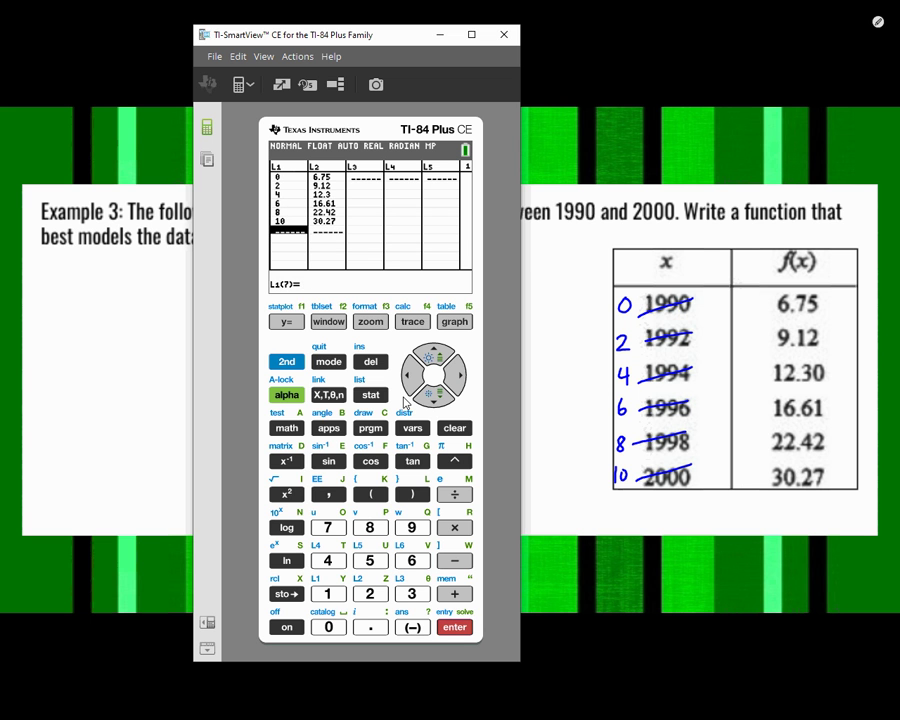
Step: Calculate a linear regression, LinReg(ax+b), on the revised list L1 and list L2
left_click(371, 394)
key("Right")
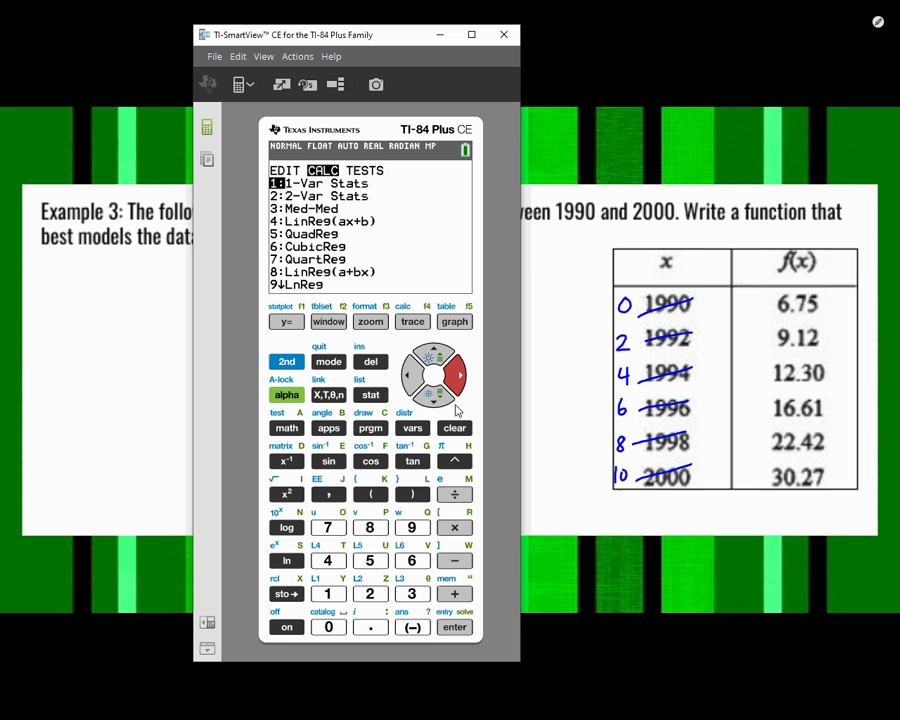
left_click(327, 560)
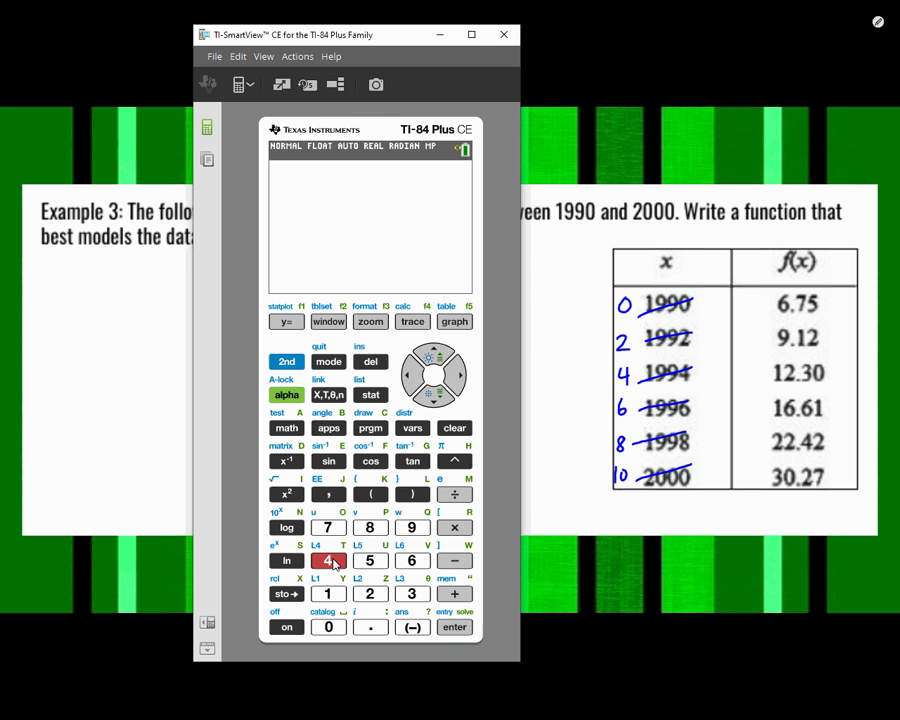
left_click(454, 627)
left_click(456, 628)
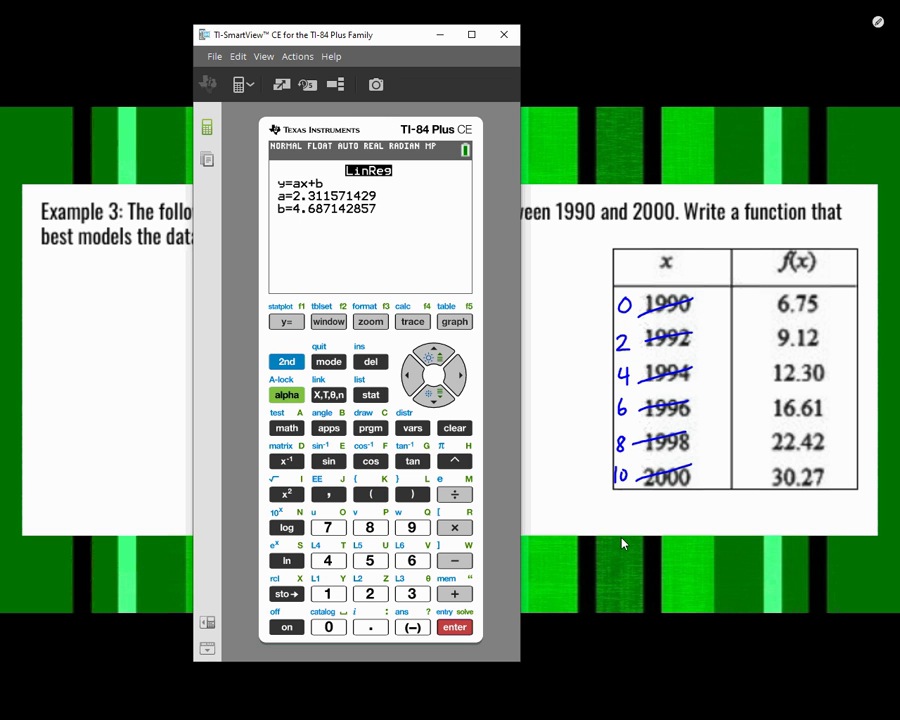
Step: Move the calculator window off the slide's writing area and handwrite "Linear: y = 2.31x + 4.69" in red under the Example 3 text
left_click_drag(320, 34, 586, 36)
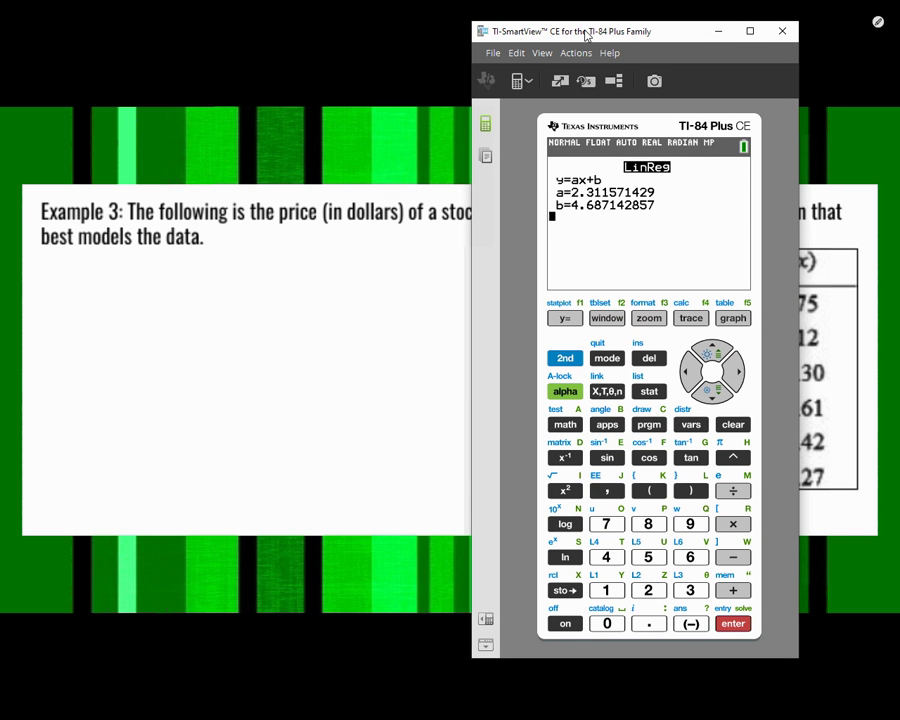
mouse_move(55, 284)
left_mouse_down()
mouse_move(70, 312)
mouse_move(81, 300)
mouse_move(90, 311)
mouse_move(100, 298)
mouse_move(102, 312)
mouse_move(134, 302)
mouse_move(134, 311)
mouse_move(166, 298)
mouse_move(166, 331)
mouse_move(192, 295)
left_mouse_up()
mouse_move(182, 307)
left_mouse_down()
mouse_move(228, 308)
mouse_move(256, 290)
mouse_move(244, 305)
mouse_move(270, 305)
left_mouse_up()
left_click(237, 304)
mouse_move(283, 288)
left_mouse_down()
mouse_move(300, 305)
mouse_move(285, 305)
mouse_move(326, 289)
left_mouse_up()
mouse_move(318, 281)
left_mouse_down()
mouse_move(318, 297)
mouse_move(347, 291)
left_mouse_up()
mouse_move(343, 282)
left_mouse_down()
mouse_move(343, 298)
mouse_move(366, 296)
mouse_move(386, 273)
left_mouse_up()
left_click(354, 296)
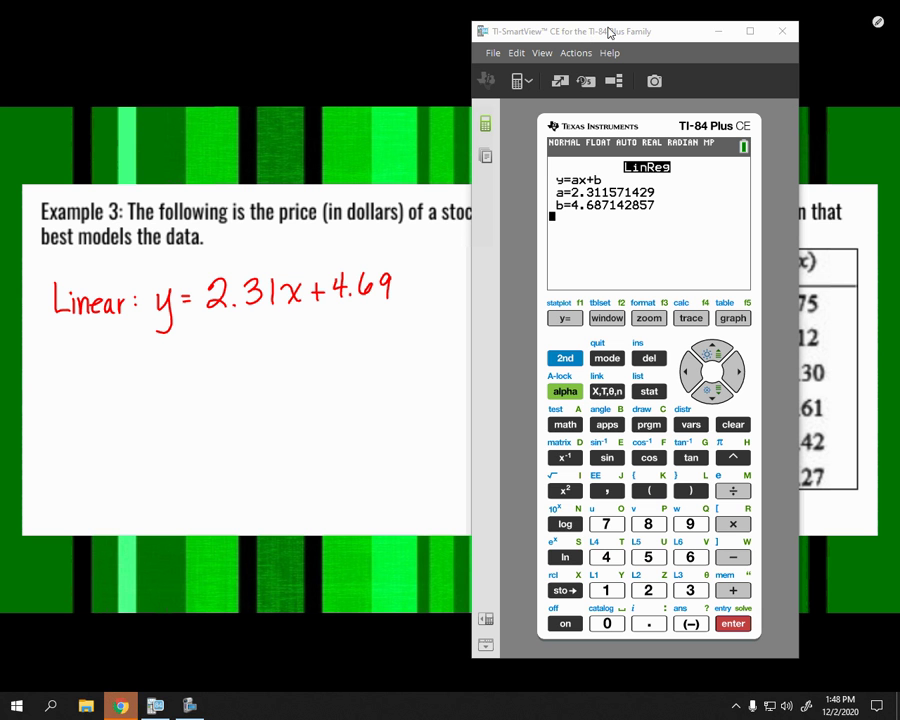
Step: Graph the scatter plot of the Example 3 data with ZoomStat
left_click(649, 318)
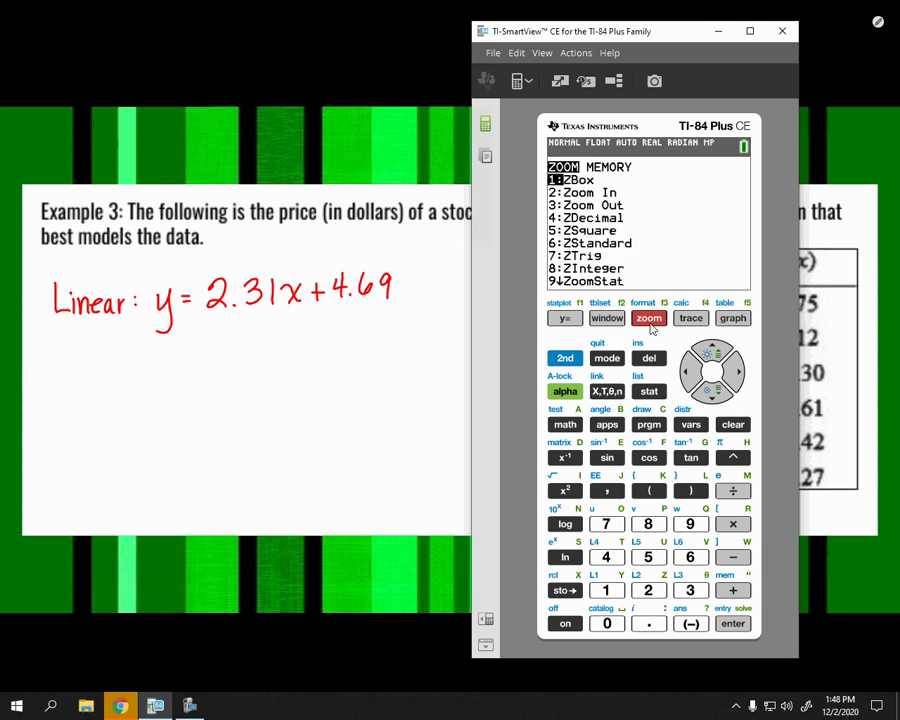
left_click(689, 530)
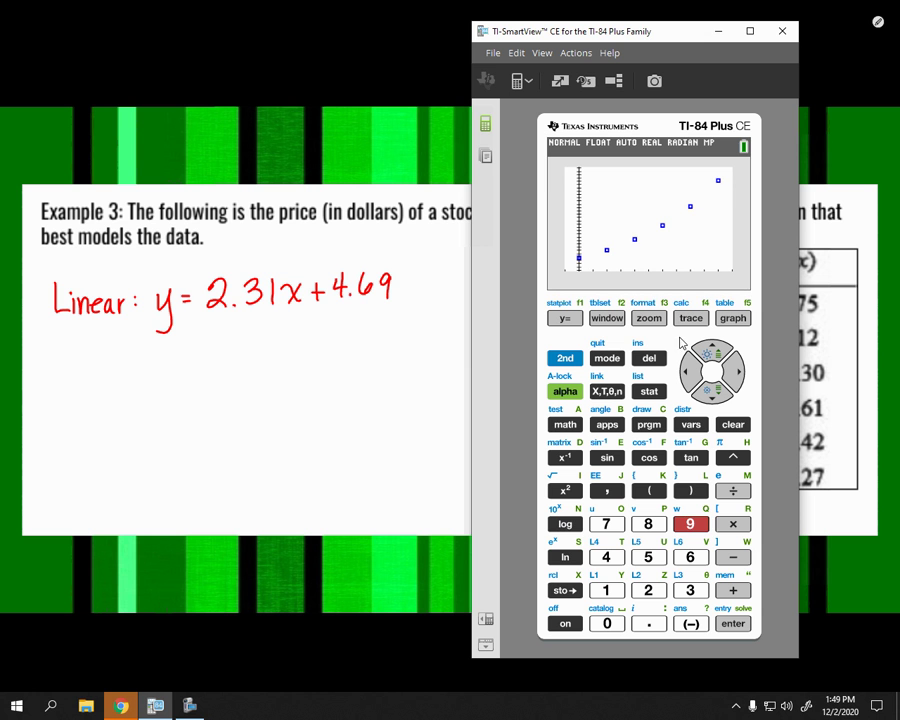
Step: Calculate a quadratic regression, QuadReg, on L1 and L2 with its equation stored in Y1, and graph it over the scatter plot
left_click(652, 392)
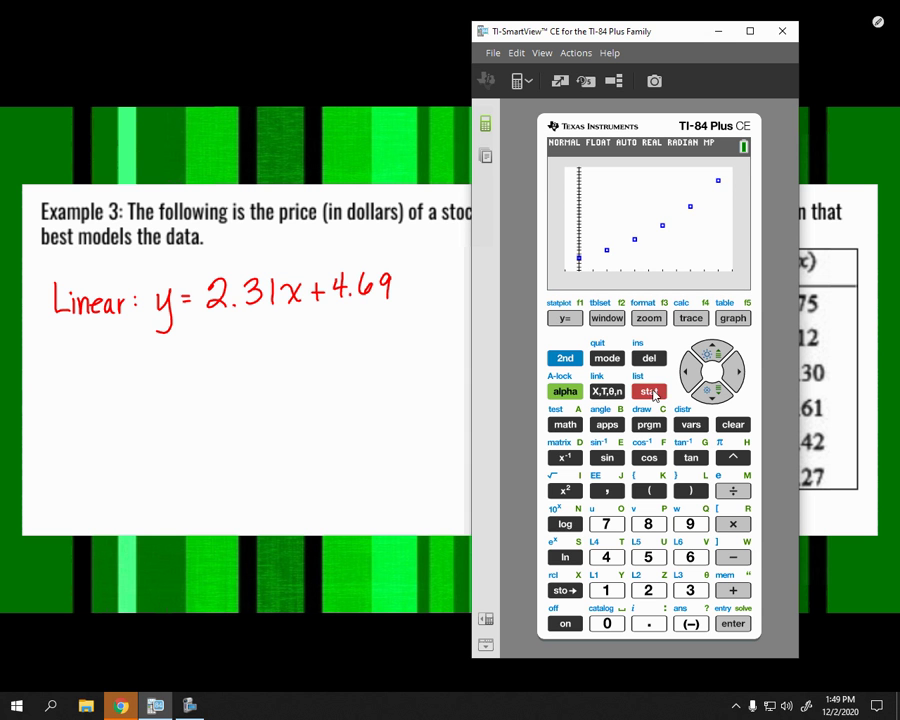
left_click(724, 372)
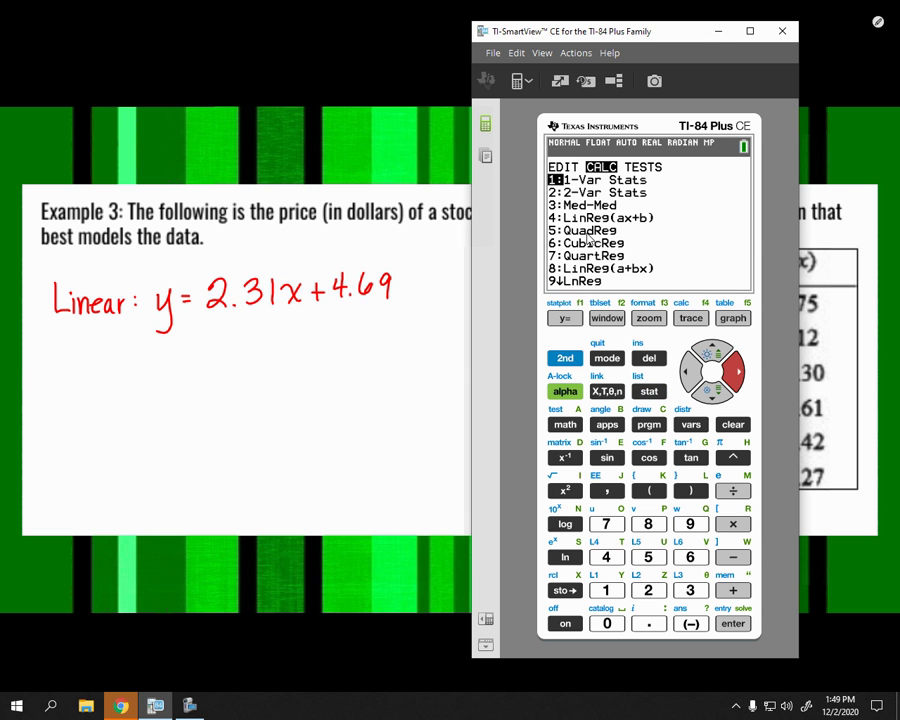
left_click(648, 557)
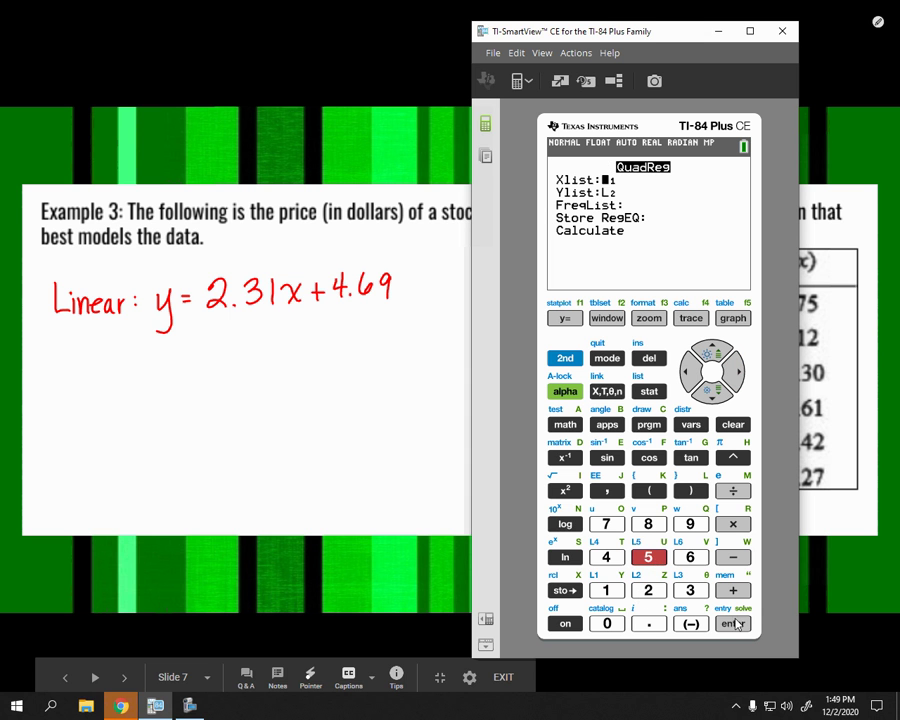
key("Return")
key("Return")
key("Return")
key("Return")
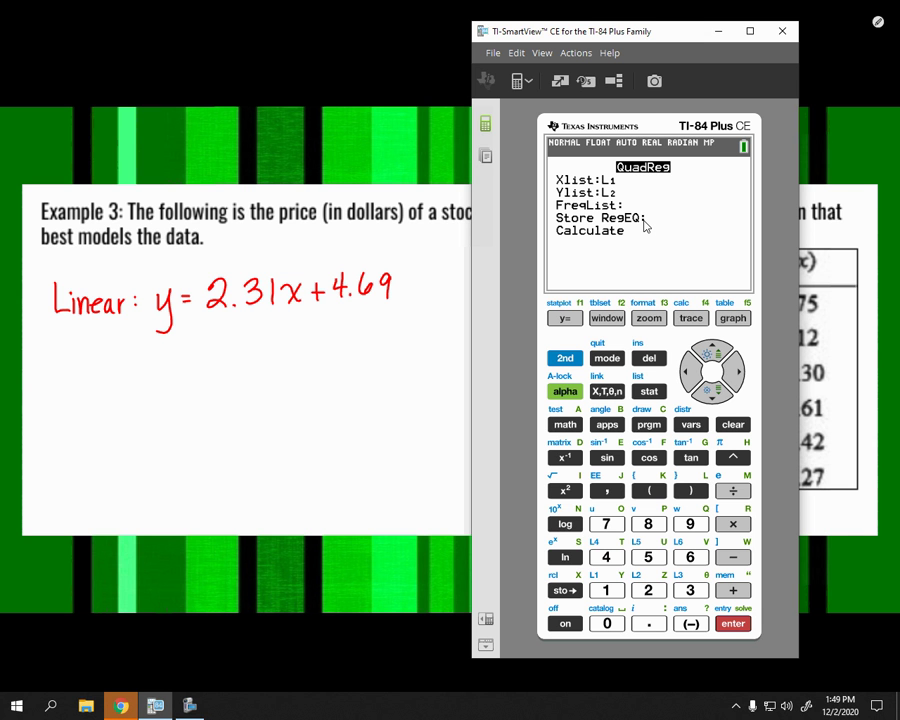
left_click(689, 428)
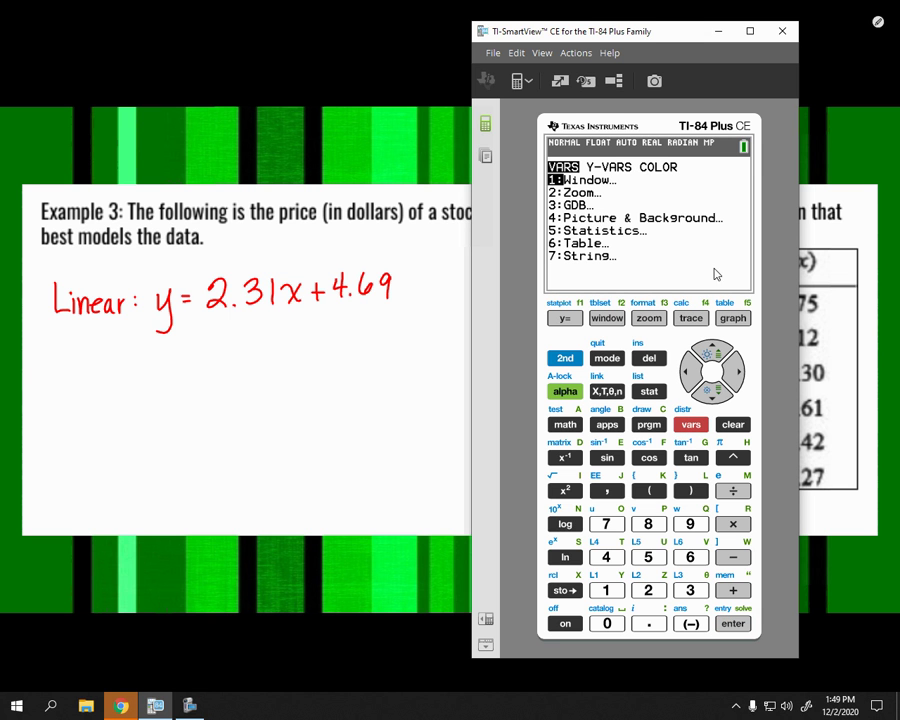
left_click(733, 373)
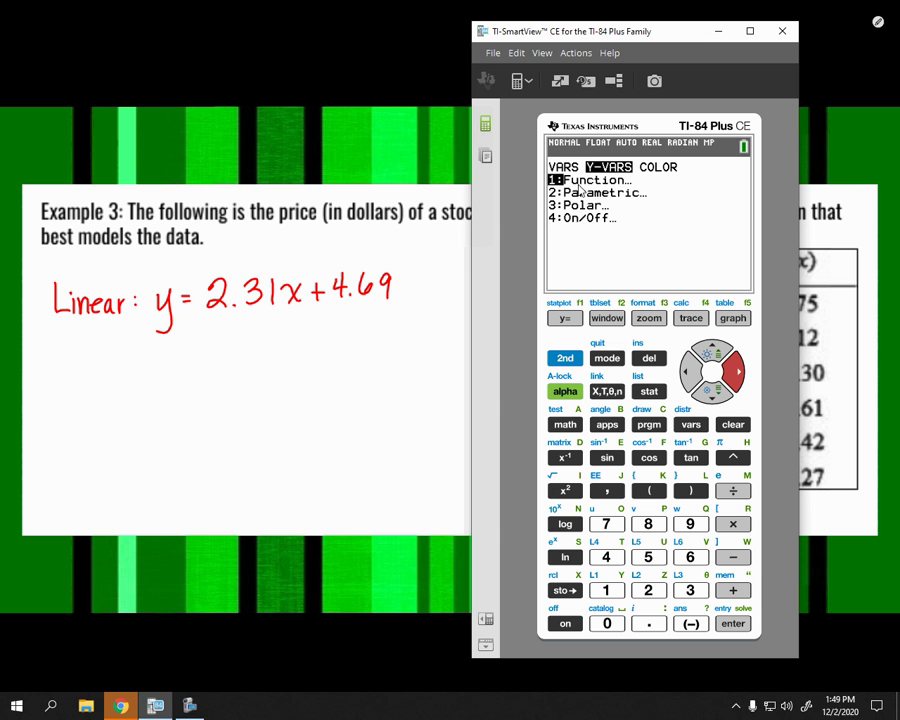
left_click(735, 623)
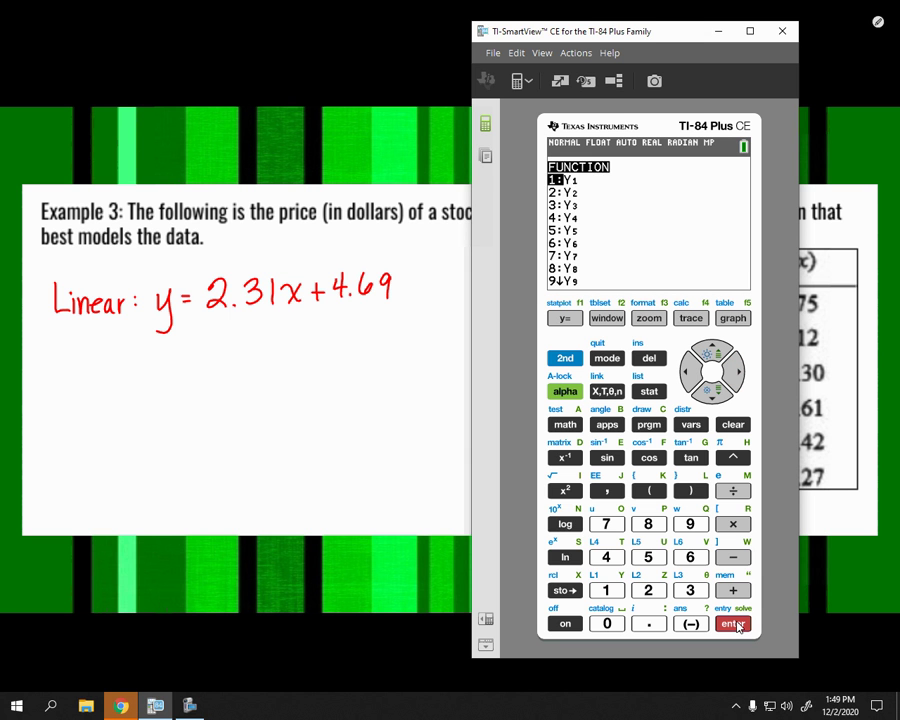
left_click(735, 623)
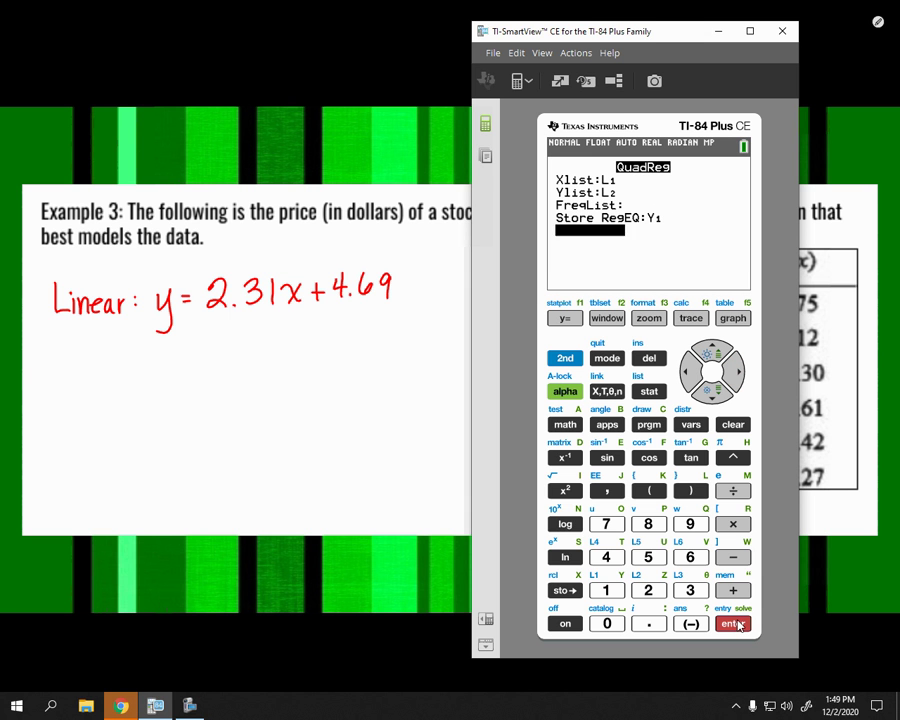
left_click(735, 623)
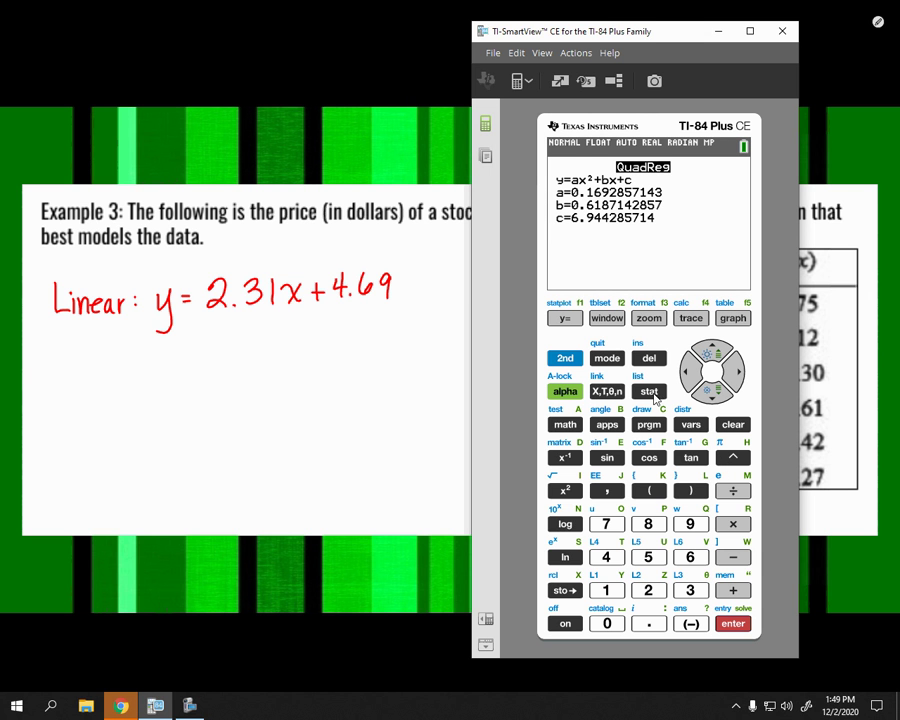
left_click(733, 320)
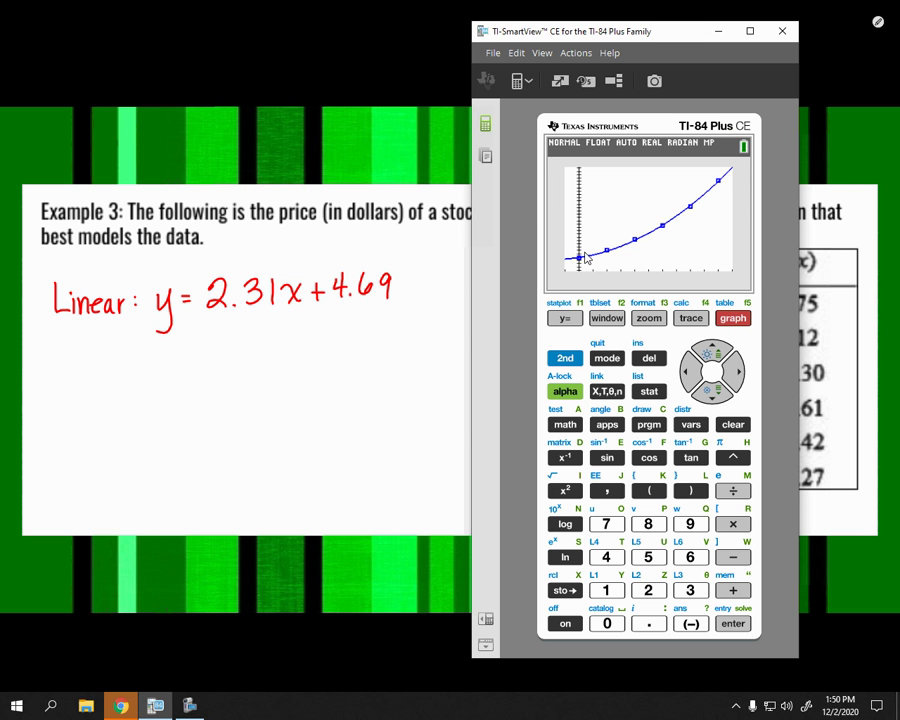
Step: Calculate an exponential regression, ExpReg, on L1 and L2 with its equation stored in Y2, and graph it with the quadratic model
left_click(650, 391)
left_click(733, 370)
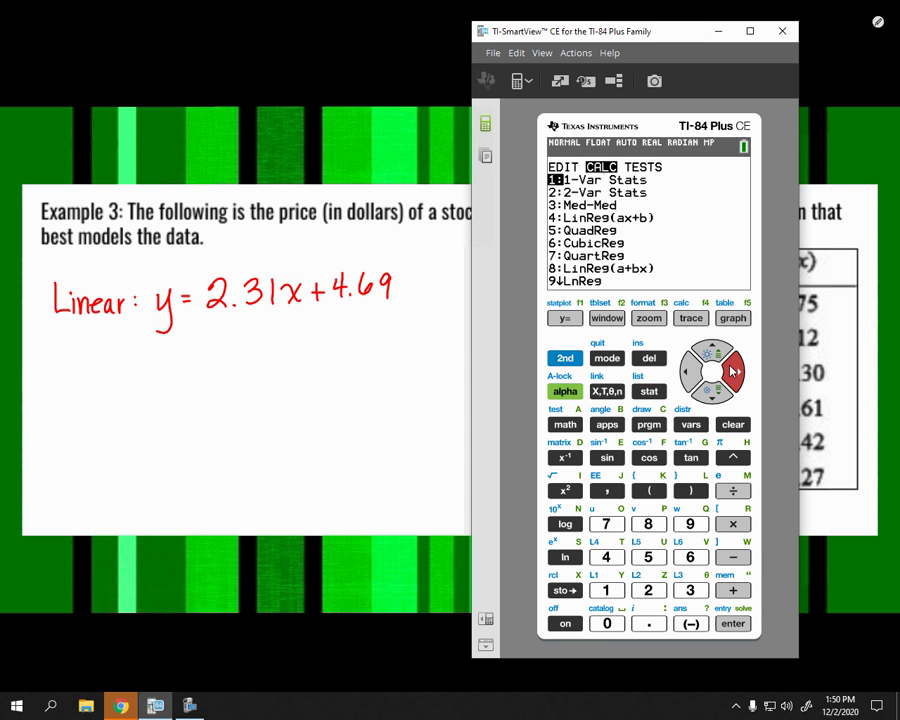
left_click(607, 623)
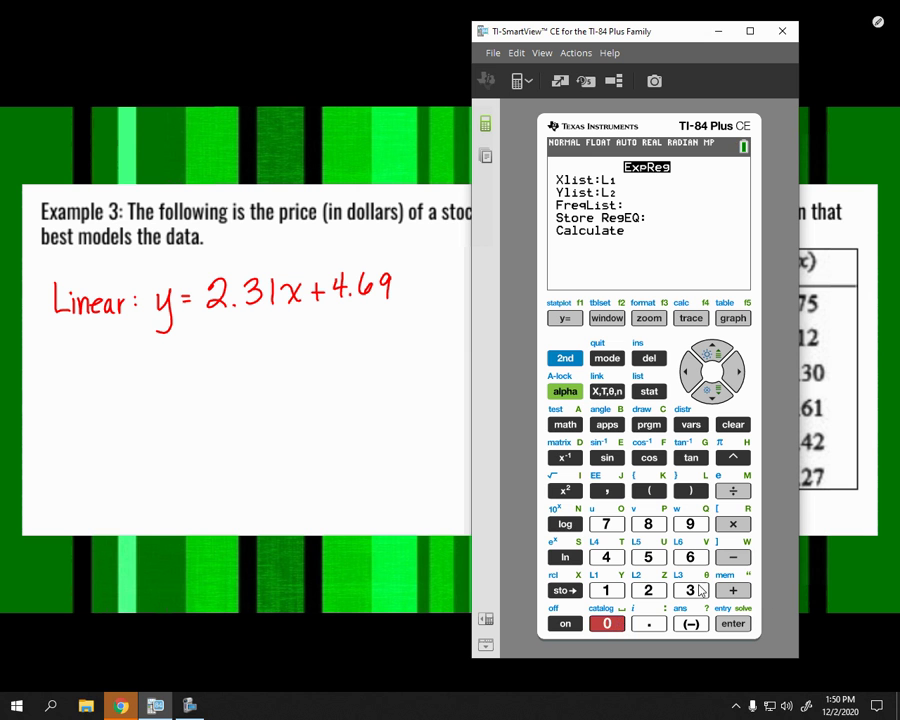
left_click(740, 621)
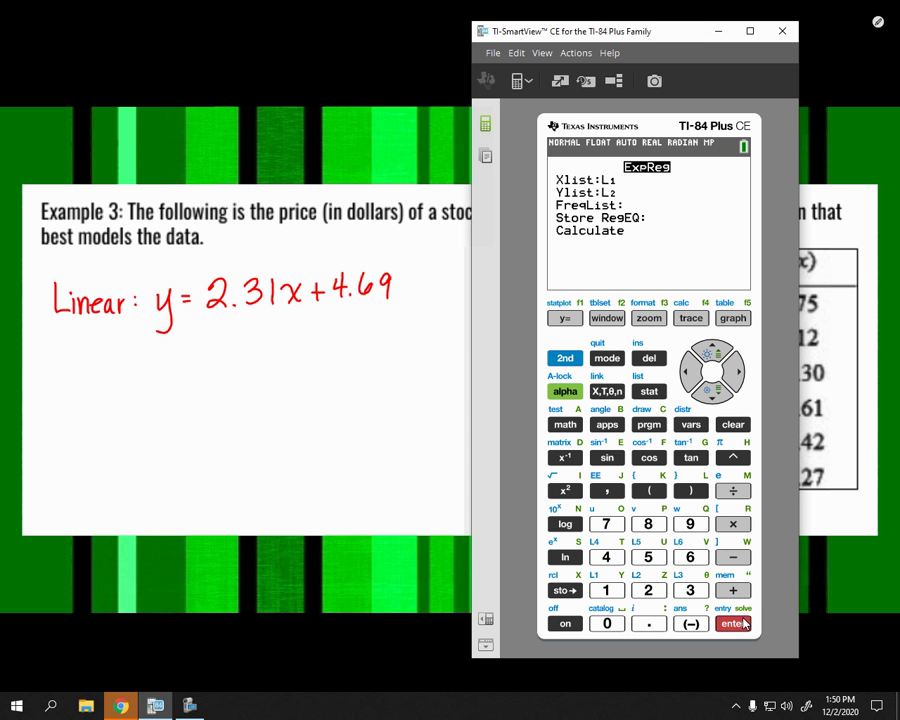
left_click(688, 425)
left_click(736, 372)
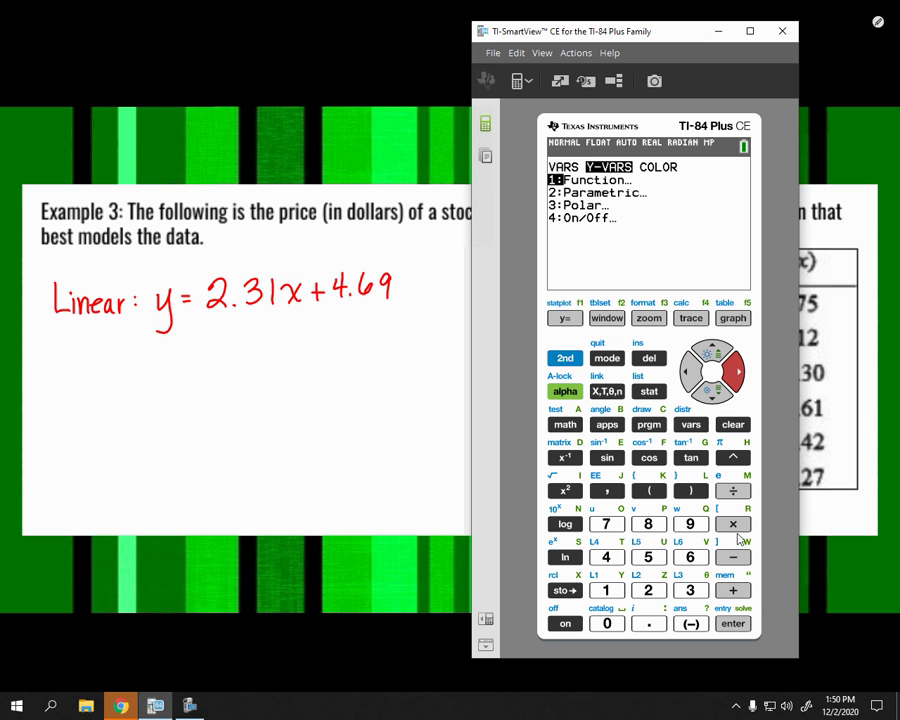
left_click(731, 624)
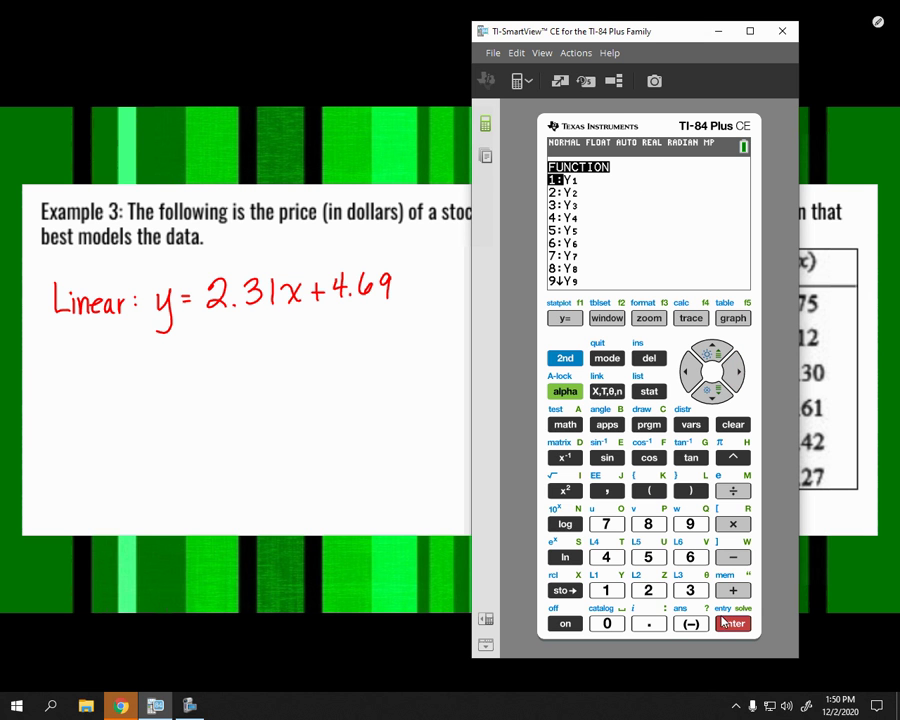
left_click(648, 591)
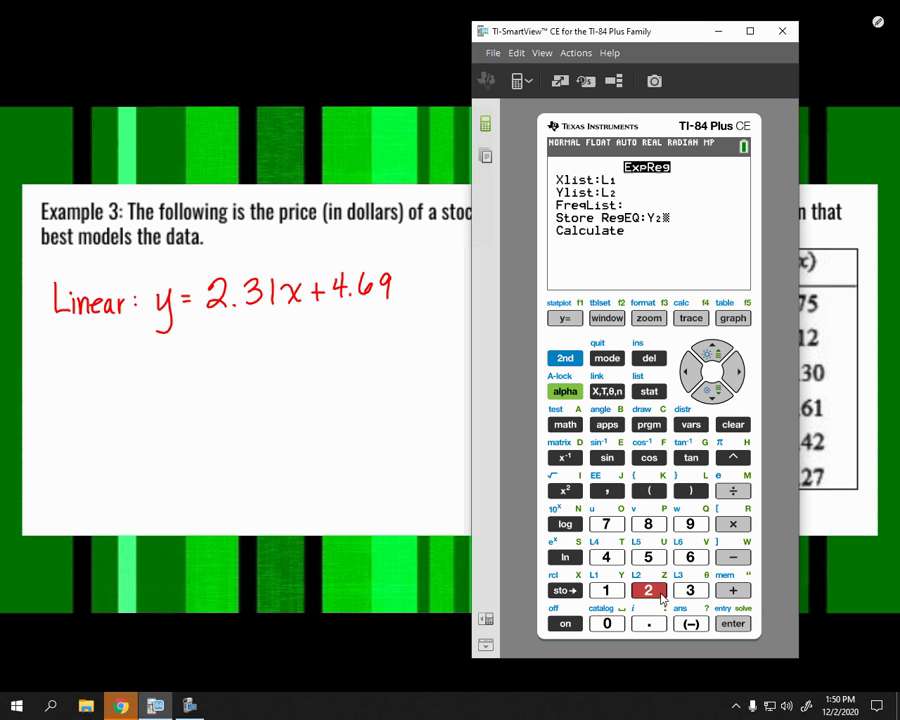
left_click(732, 624)
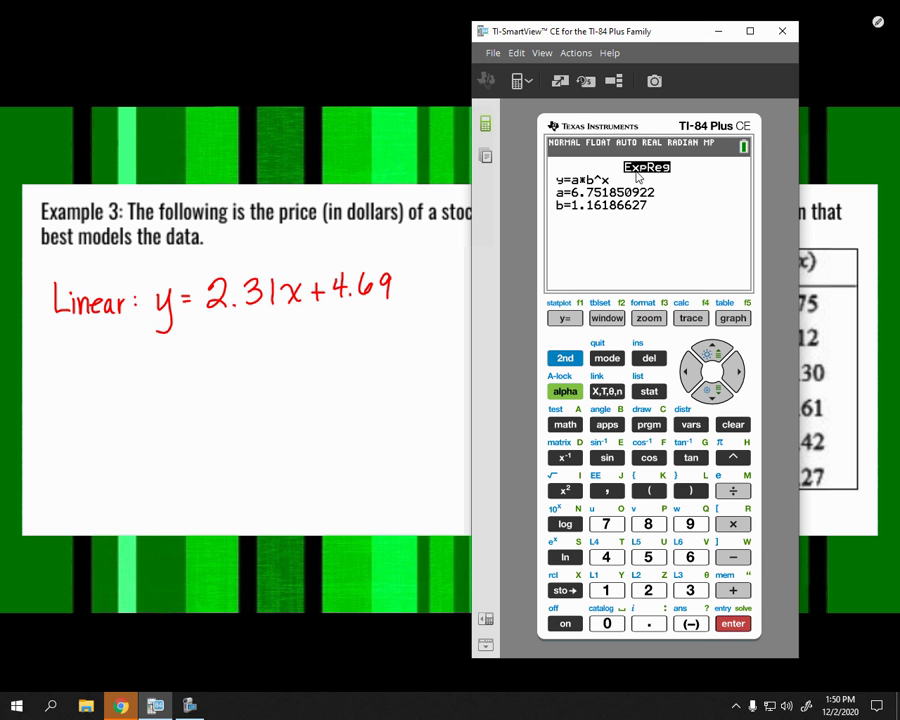
left_click(731, 318)
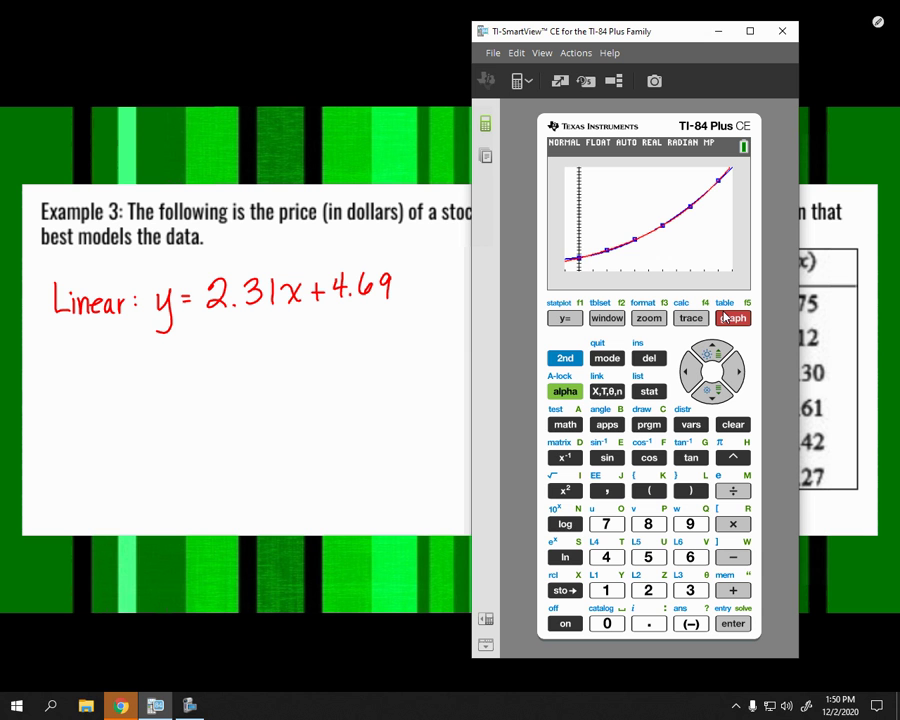
Step: Clear the quadratic equation from Y1 and graph only the exponential model over the scatter plot
left_click(565, 318)
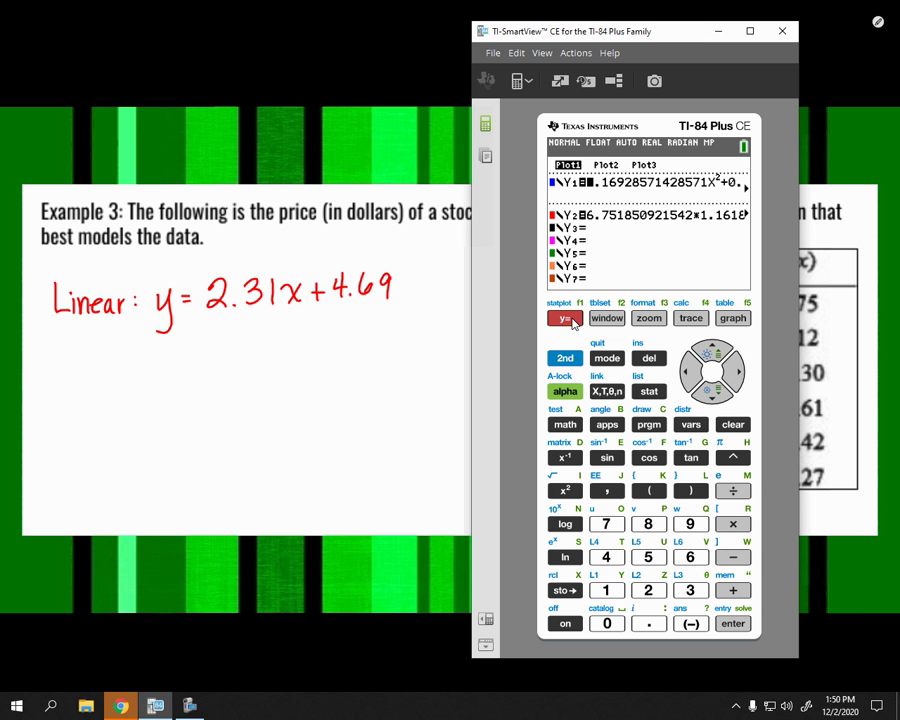
left_click(726, 428)
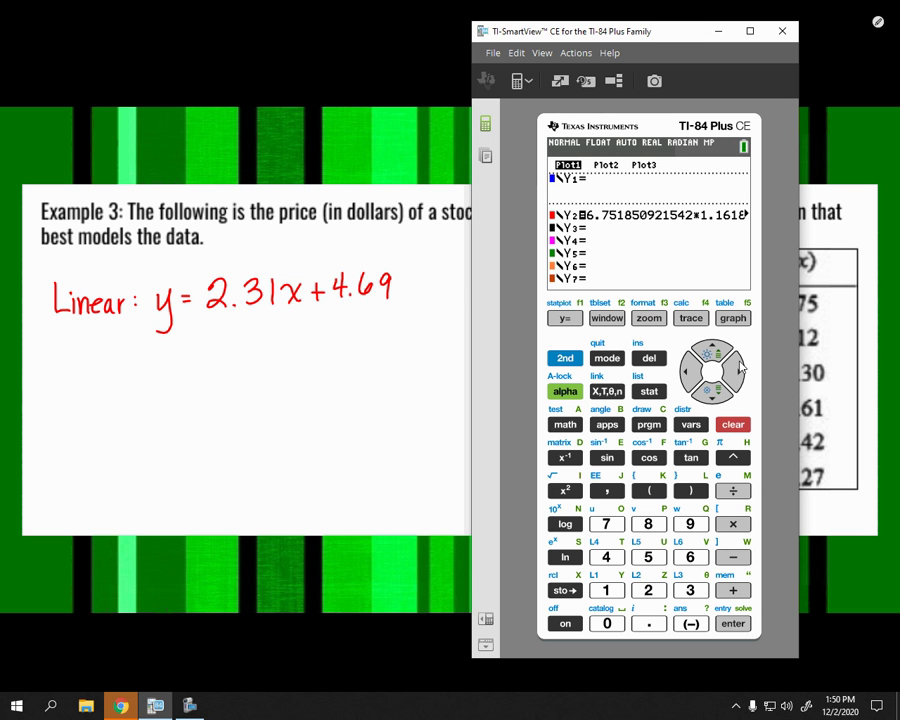
left_click(733, 319)
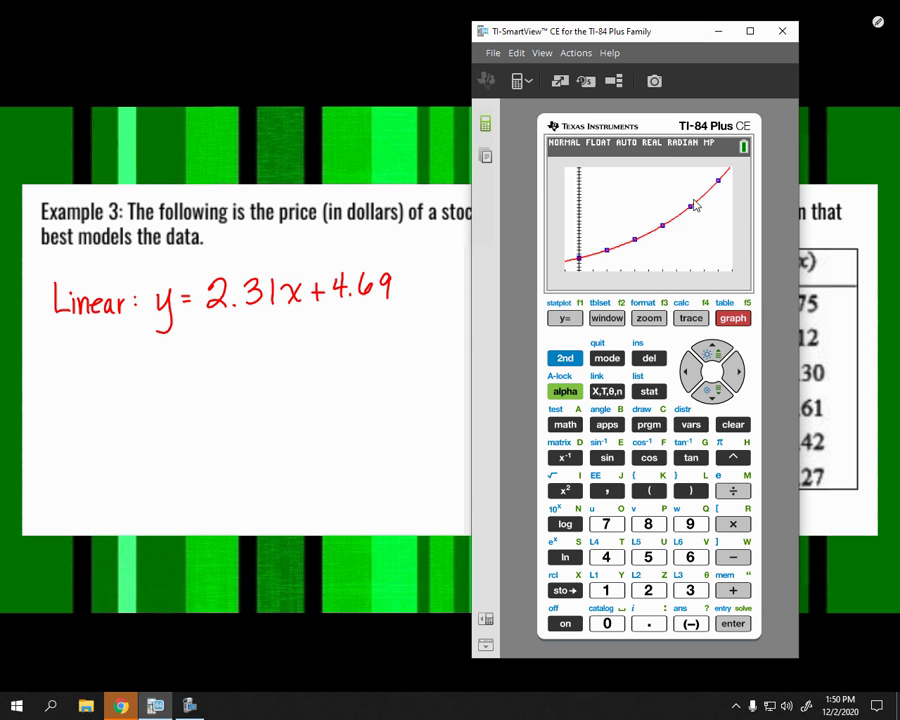
Step: Handwrite the exponential model "Exp: 6.75(1.16)^x" in blue below the linear equation, using the equation stored in Y2
left_click(565, 318)
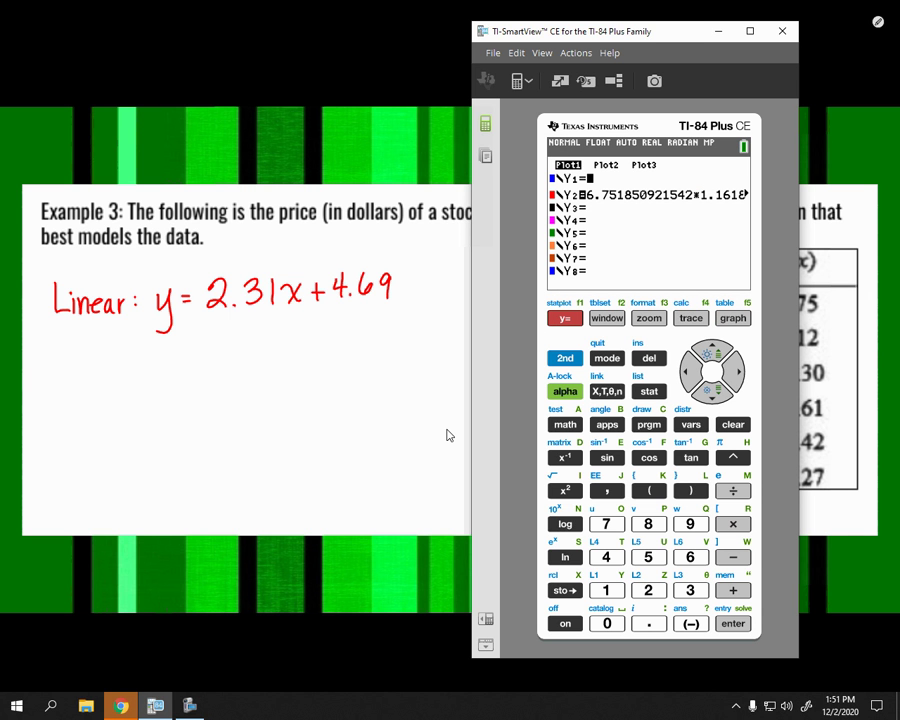
mouse_move(88, 386)
left_mouse_down()
mouse_move(90, 423)
mouse_move(85, 404)
mouse_move(106, 425)
left_mouse_up()
mouse_move(106, 401)
left_mouse_down()
mouse_move(93, 426)
mouse_move(112, 418)
left_mouse_up()
left_click(140, 396)
left_click(140, 416)
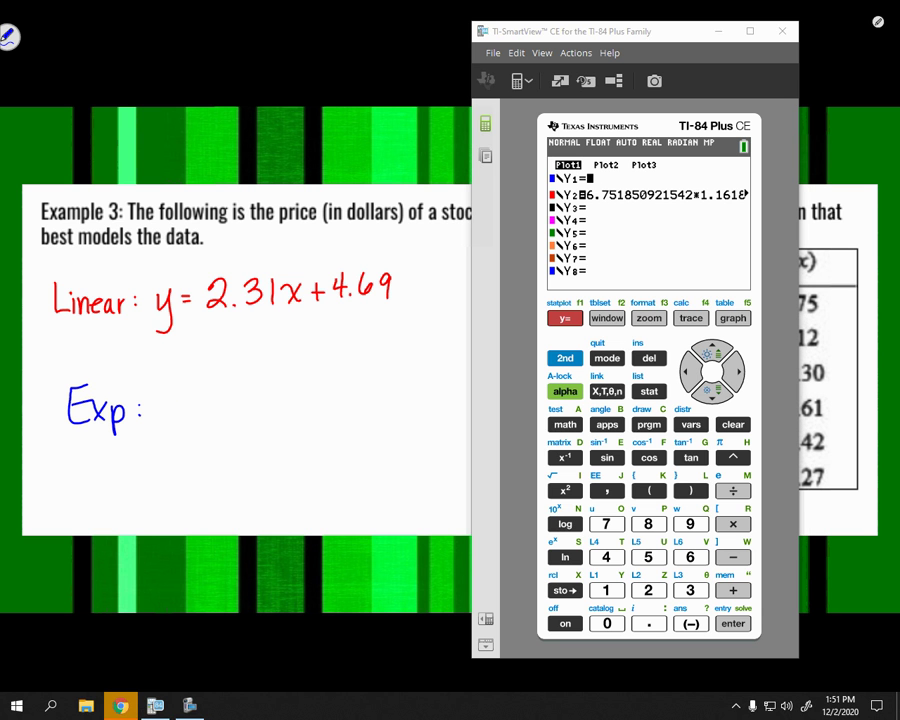
mouse_move(184, 395)
left_mouse_down()
mouse_move(173, 413)
mouse_move(219, 425)
mouse_move(256, 396)
mouse_move(236, 424)
mouse_move(270, 426)
left_mouse_up()
left_click(201, 421)
mouse_move(291, 397)
left_mouse_down()
mouse_move(340, 408)
mouse_move(353, 380)
mouse_move(356, 423)
left_mouse_up()
left_click_drag(368, 377, 381, 390)
left_click_drag(381, 377, 368, 390)
key("Up")
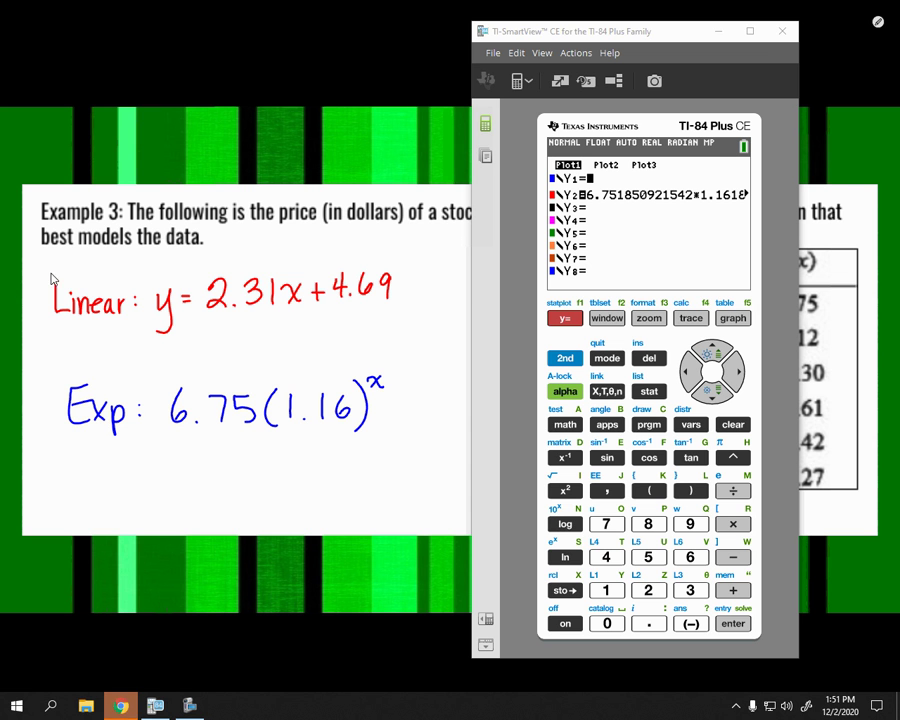
Step: Minimize the calculator and clear all ink from the Example 3 slide
left_click(719, 35)
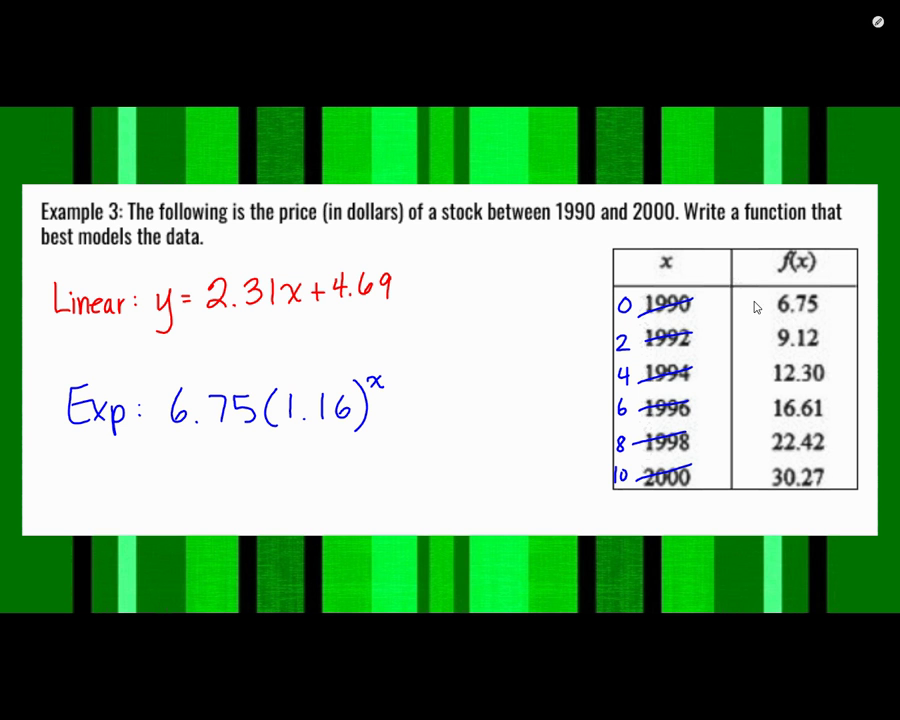
left_click(878, 26)
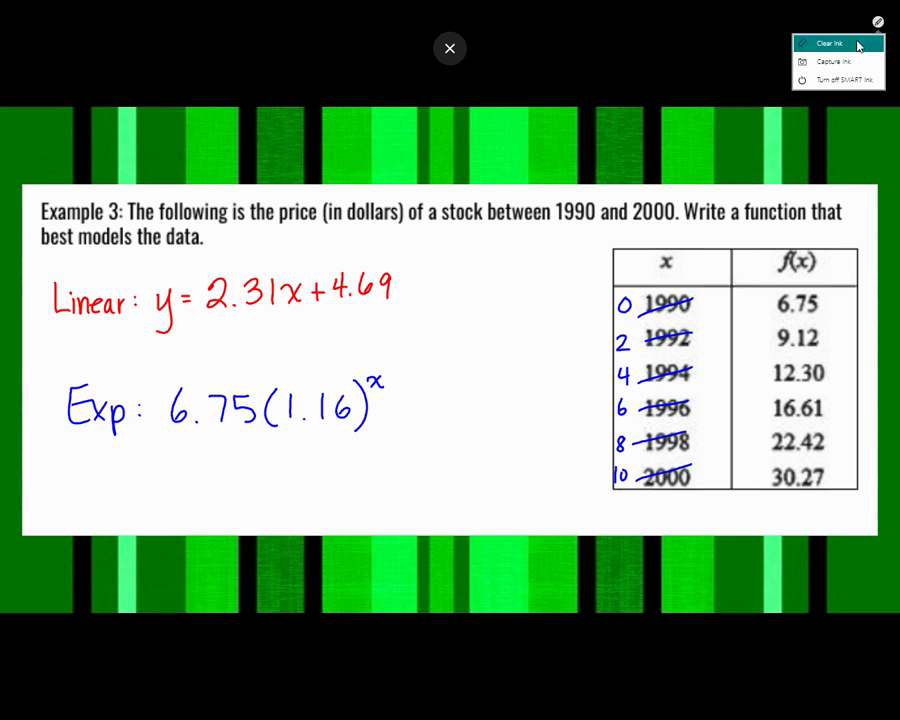
left_click(852, 42)
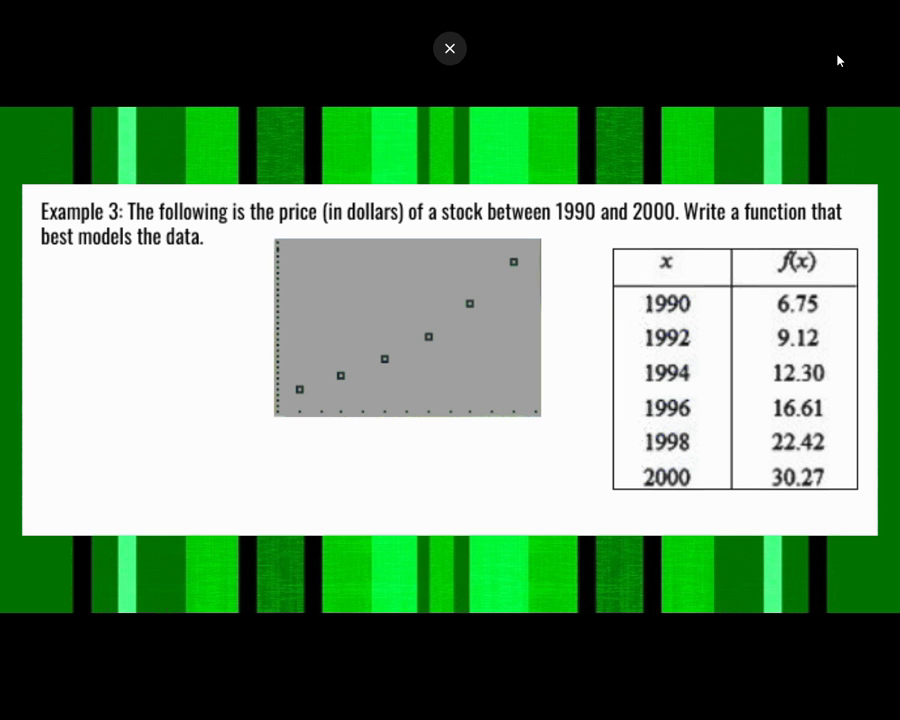
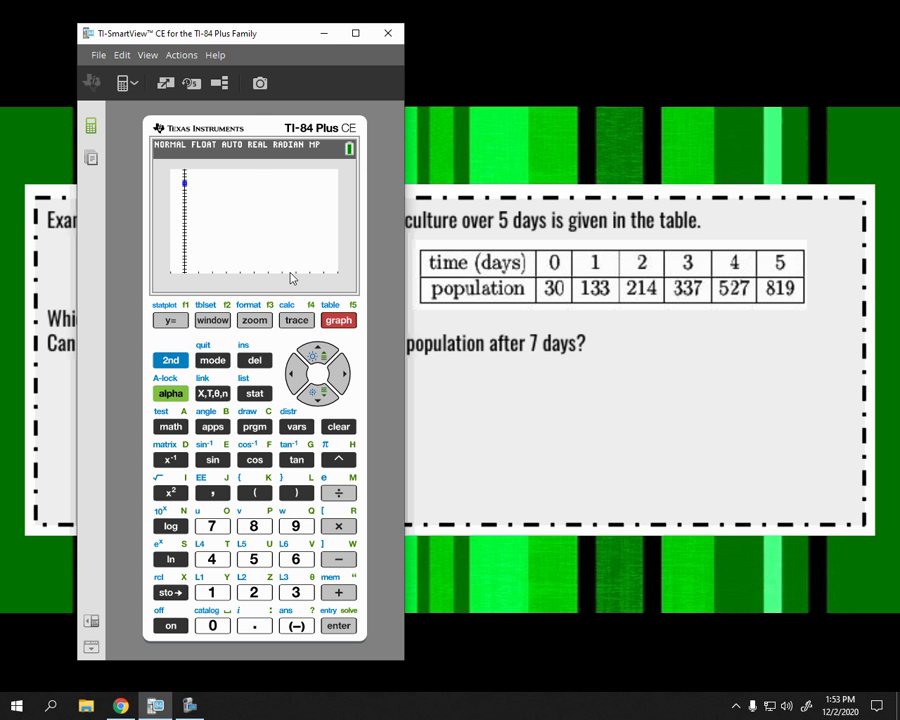
Step: Graph the scatter plot of the Example 4 bacteria data with ZoomStat
left_click(256, 325)
left_click(298, 527)
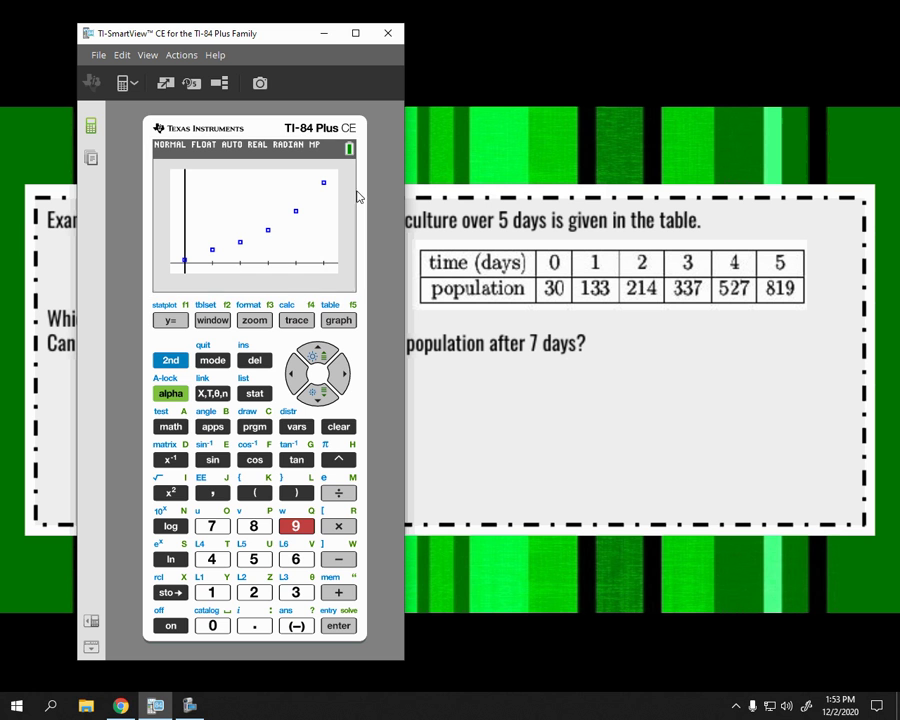
Step: Calculate a quadratic regression, QuadReg, on L1 and L2 for the bacteria data with its equation stored in Y1
left_click(260, 394)
left_click(337, 373)
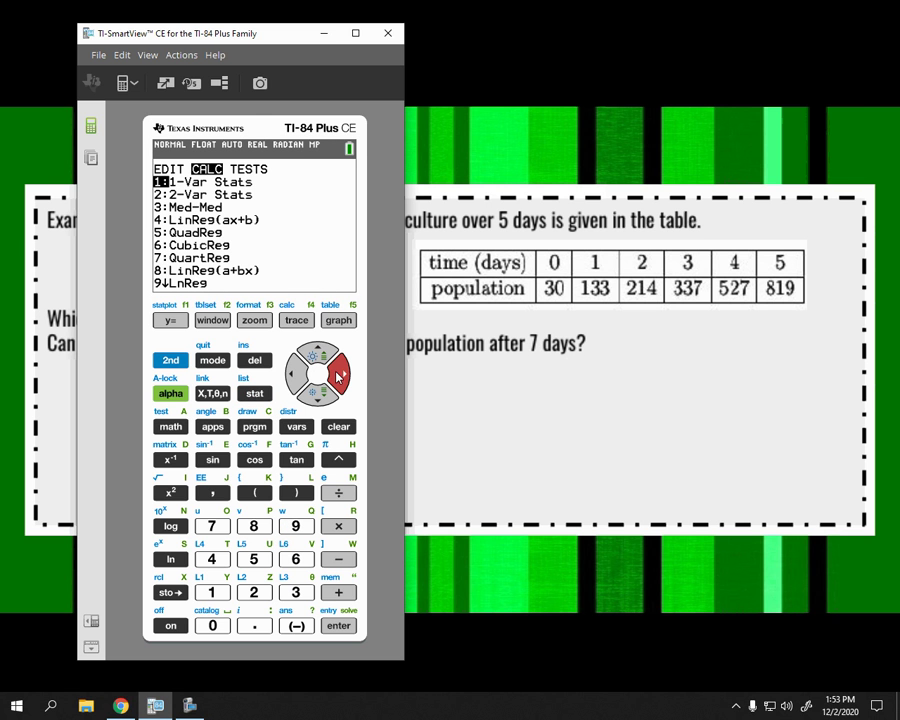
left_click(253, 559)
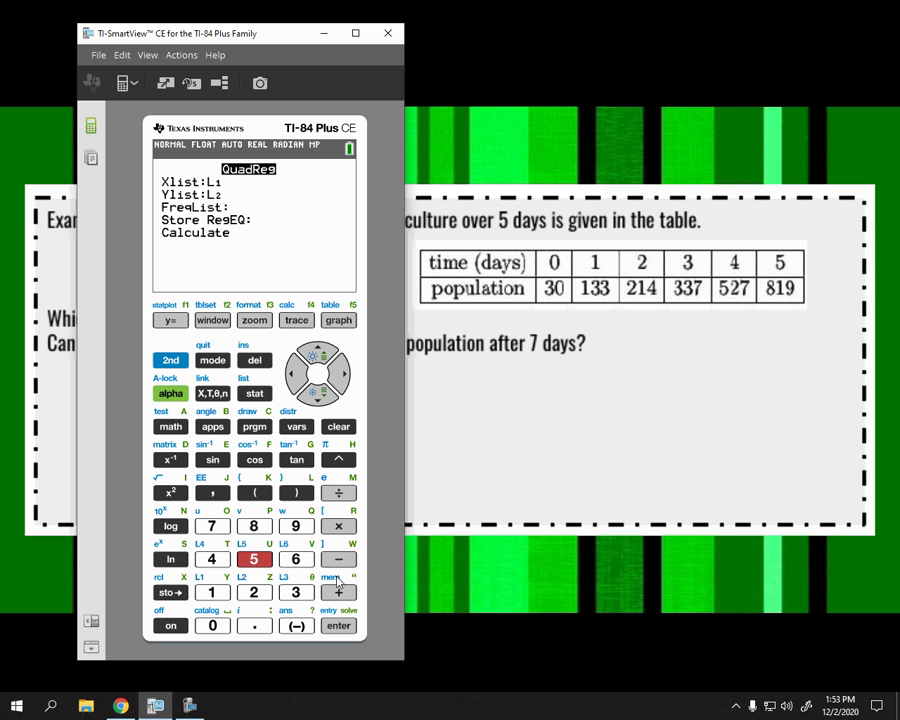
key("Return")
key("Return")
key("Return")
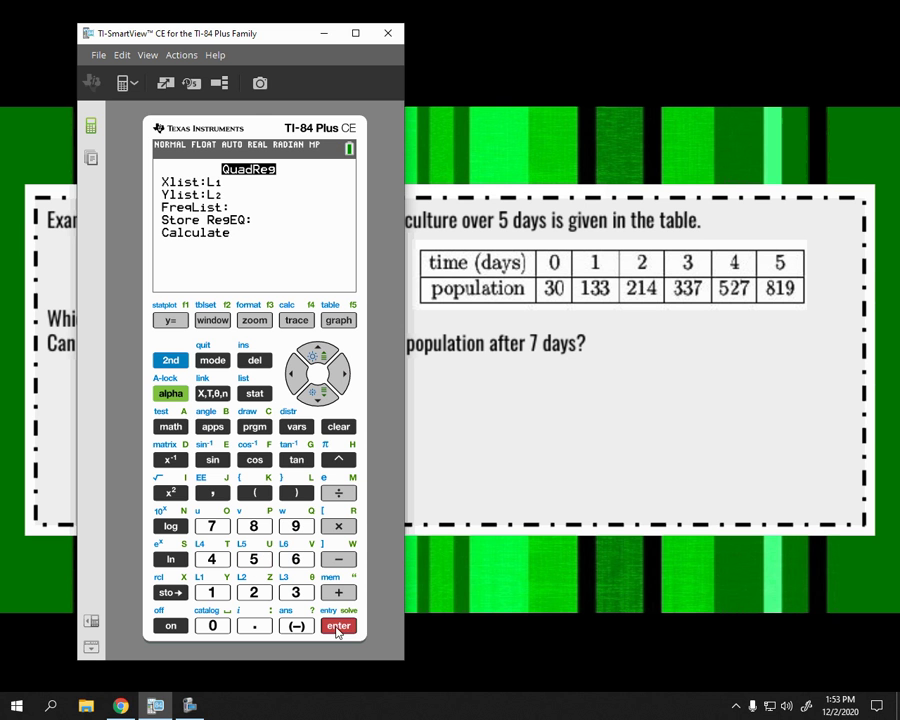
left_click(296, 426)
left_click(338, 373)
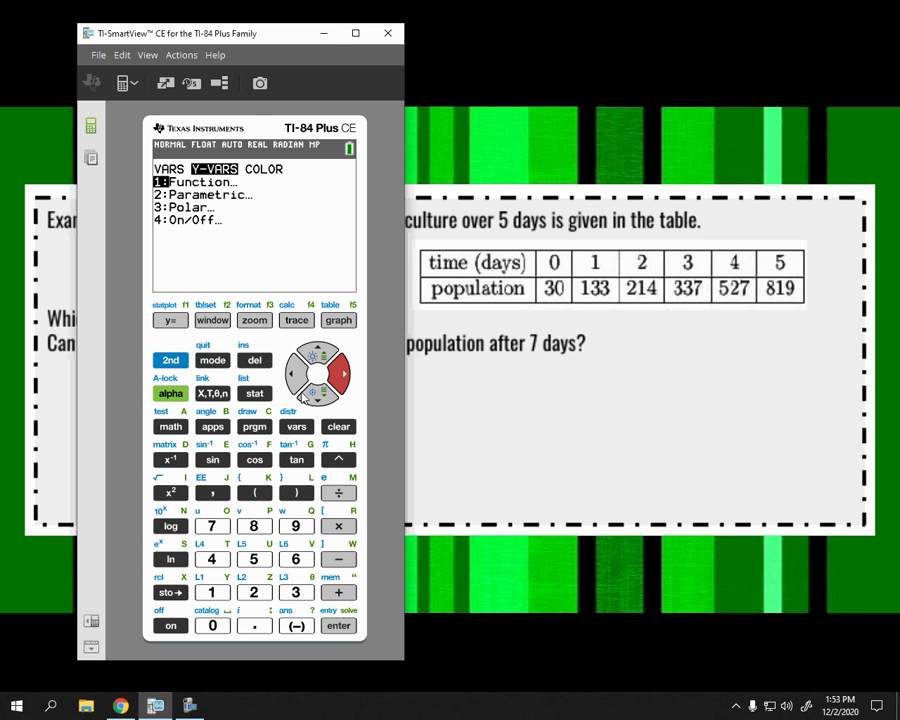
key("Return")
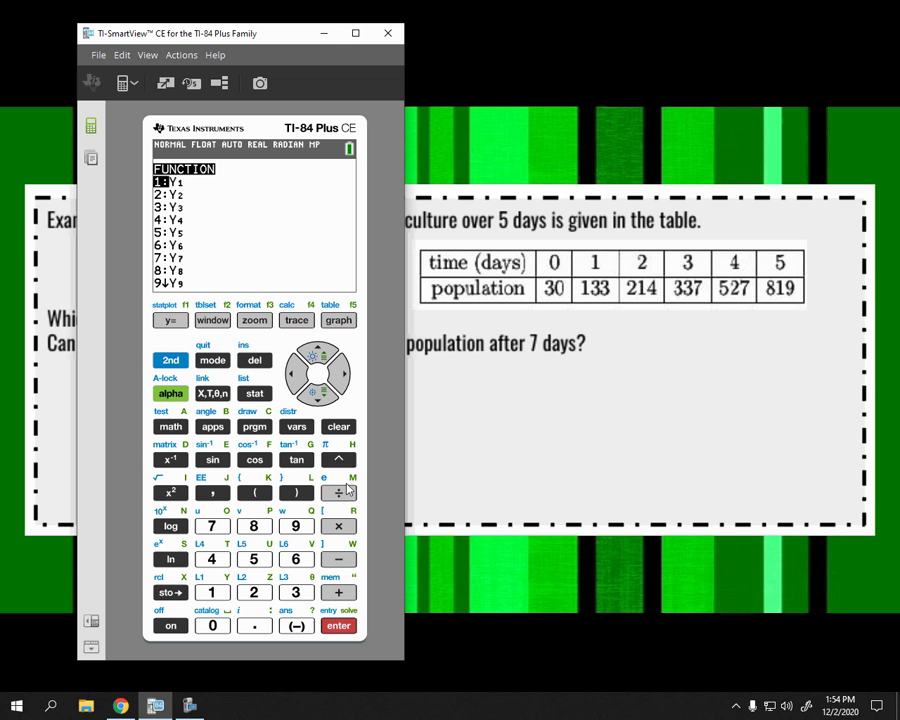
key("Return")
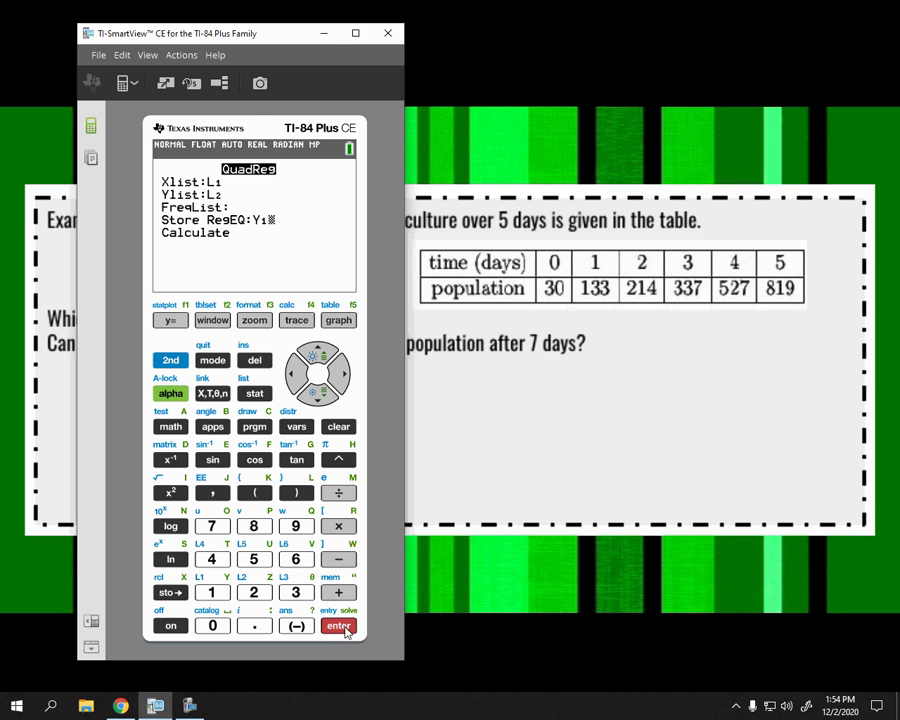
key("Down")
key("Return")
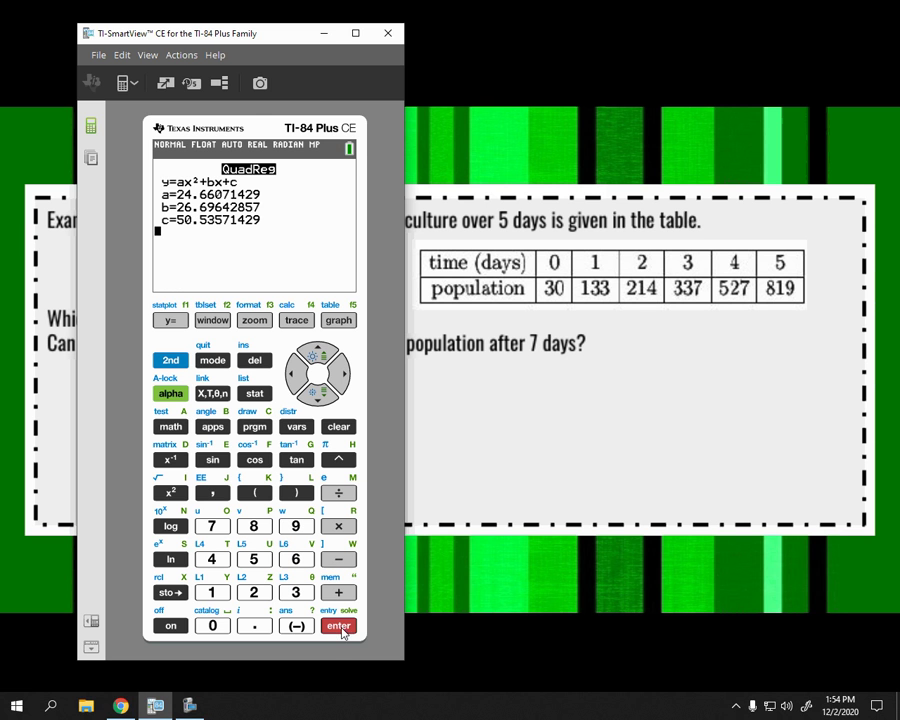
Step: Calculate an exponential regression, ExpReg, on L1 and L2 with its equation stored in Y2, and graph both models over the bacteria data
left_click(248, 398)
key("Right")
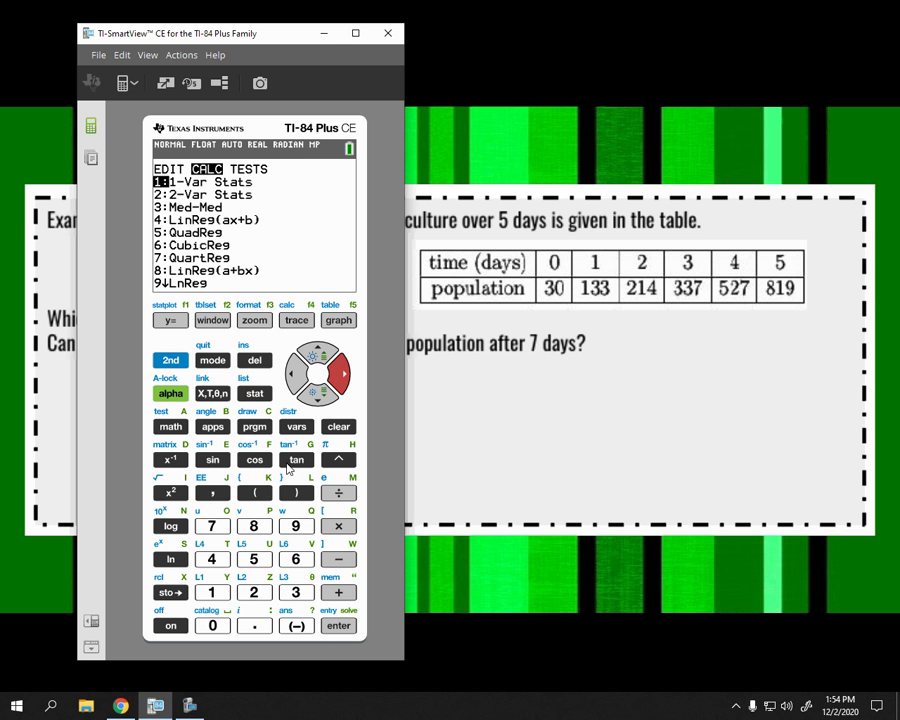
left_click(215, 625)
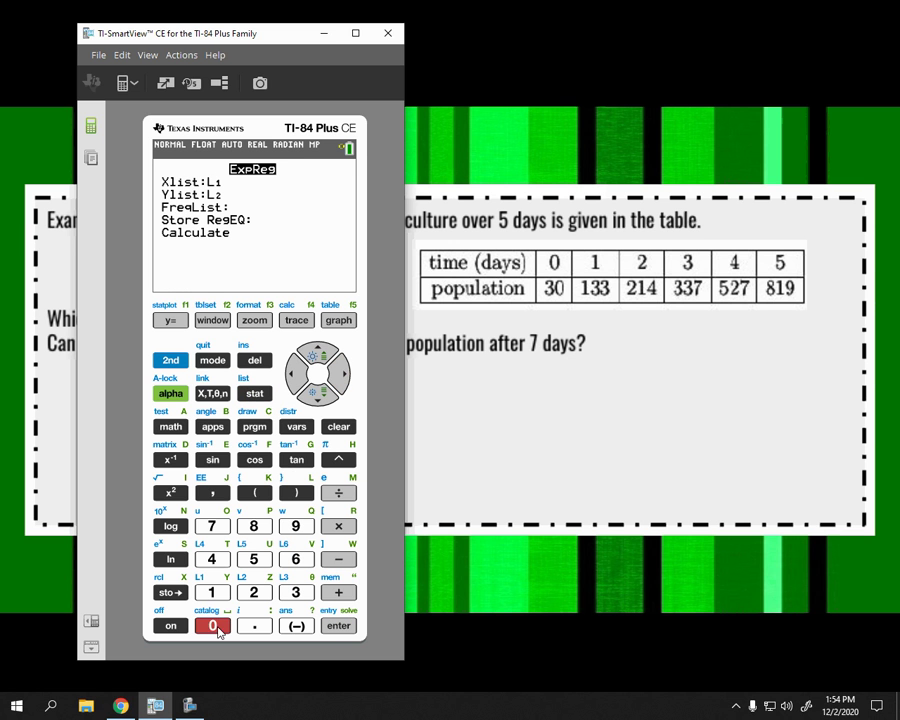
left_click(318, 392)
left_click(318, 392)
left_click(318, 392)
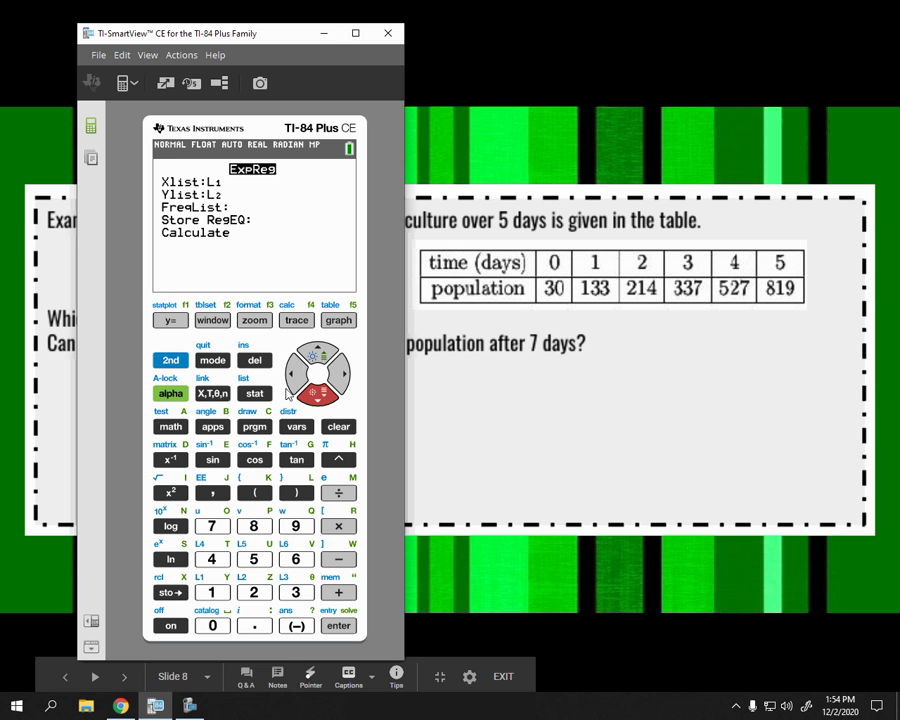
left_click(296, 426)
left_click(341, 373)
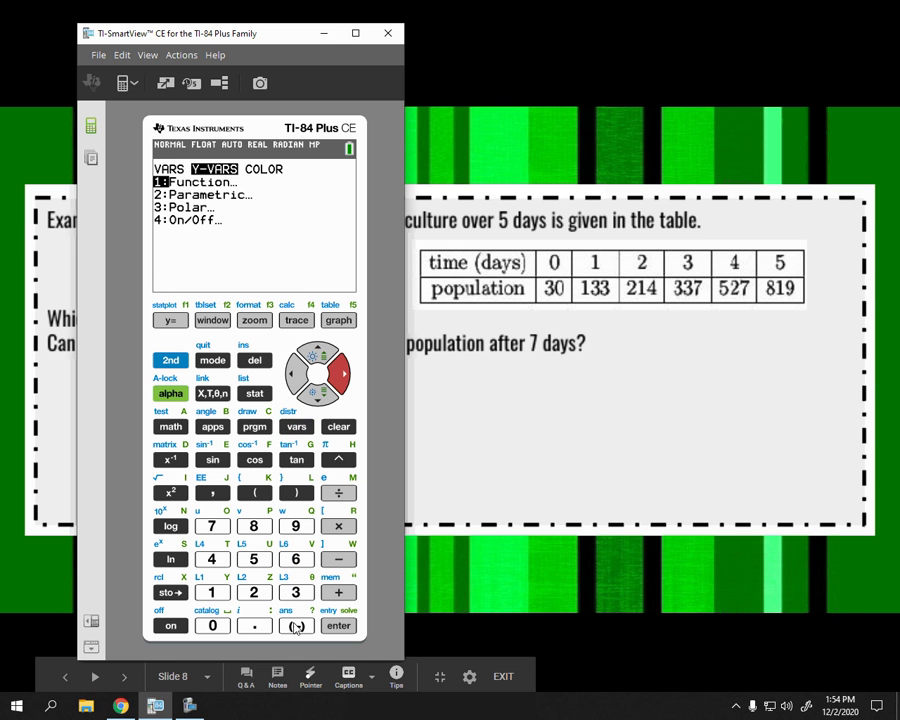
left_click(332, 627)
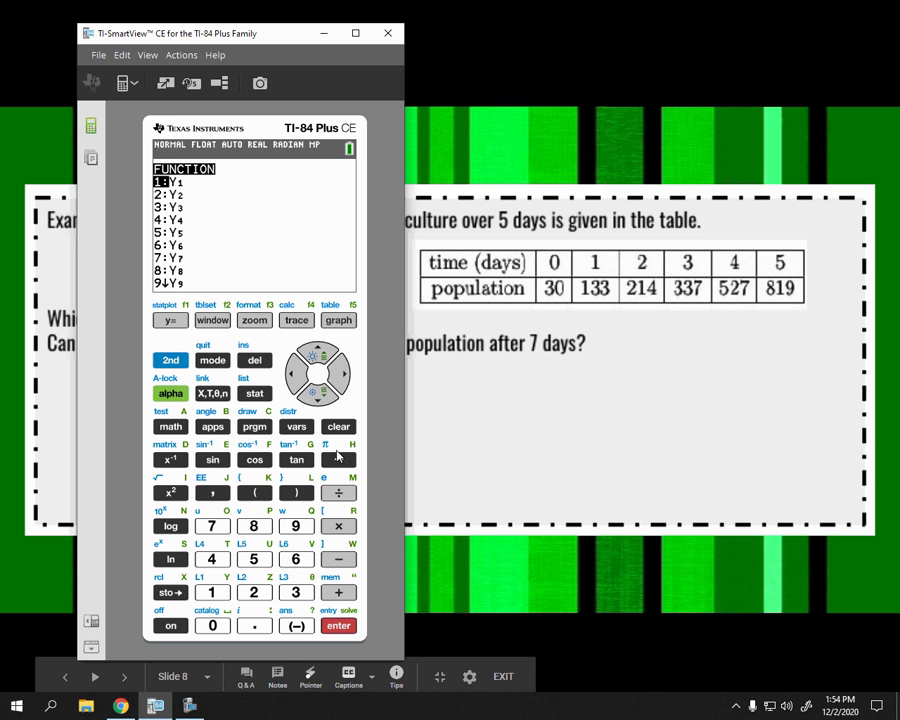
left_click(318, 392)
left_click(339, 626)
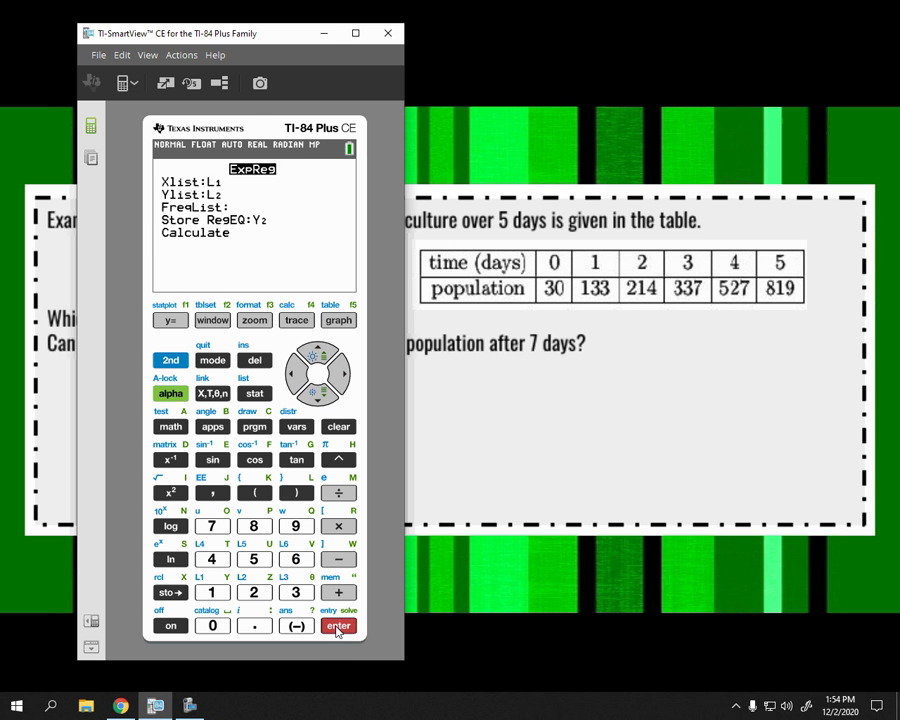
left_click(338, 627)
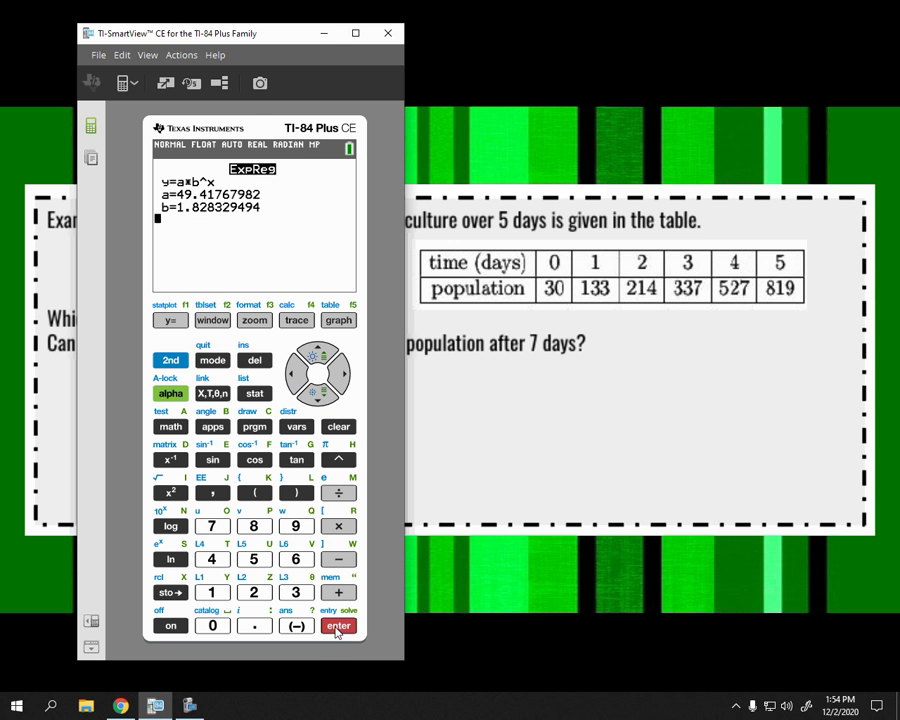
left_click(339, 322)
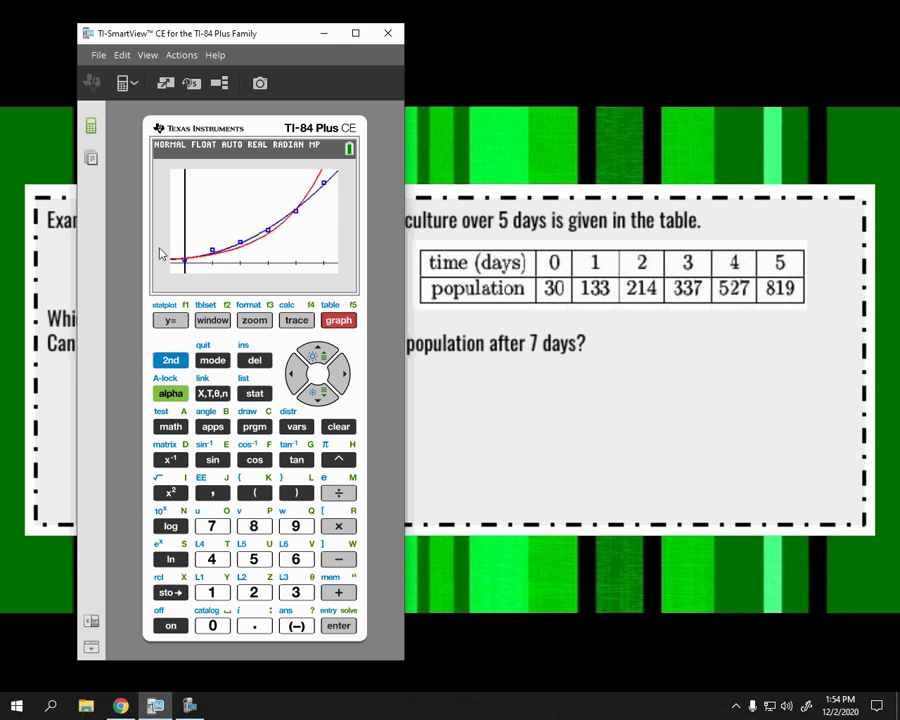
Step: Clear the exponential equation from Y2 and keep the quadratic equation in Y1
left_click(180, 321)
left_click(317, 392)
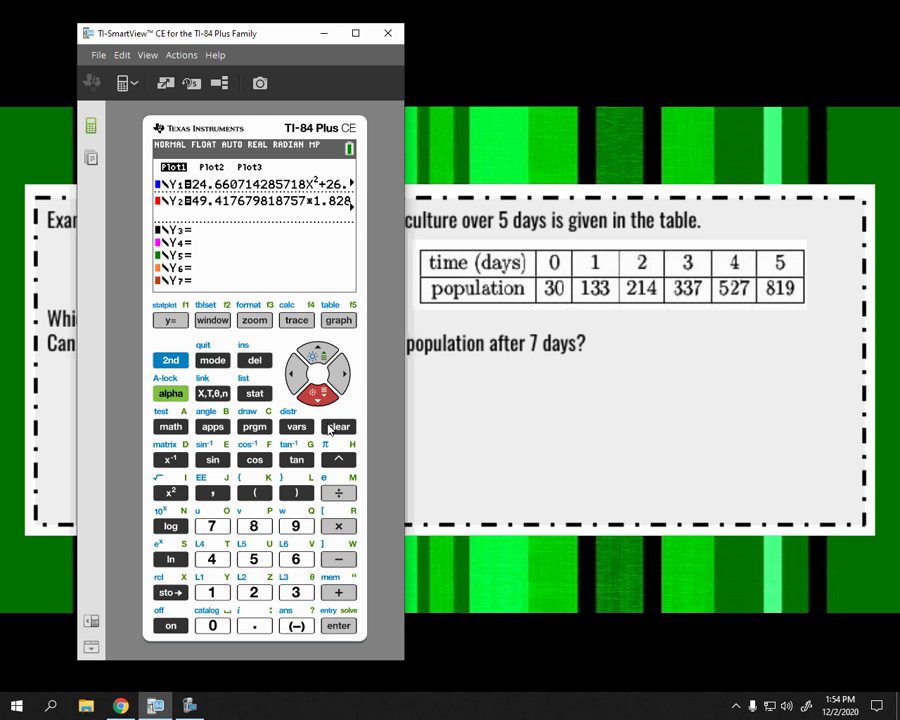
left_click(332, 428)
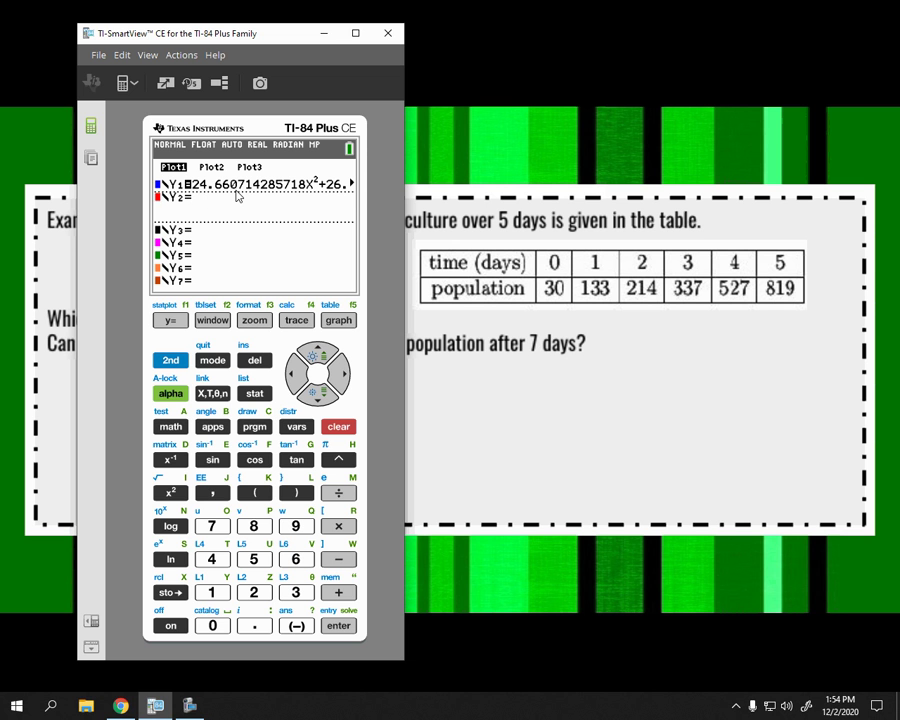
Step: Handwrite the quadratic model y = 24.66x² + 26.7x + 50.54 in blue below the Example 4 questions, reading its coefficients from Y1
left_click_drag(461, 383, 479, 407)
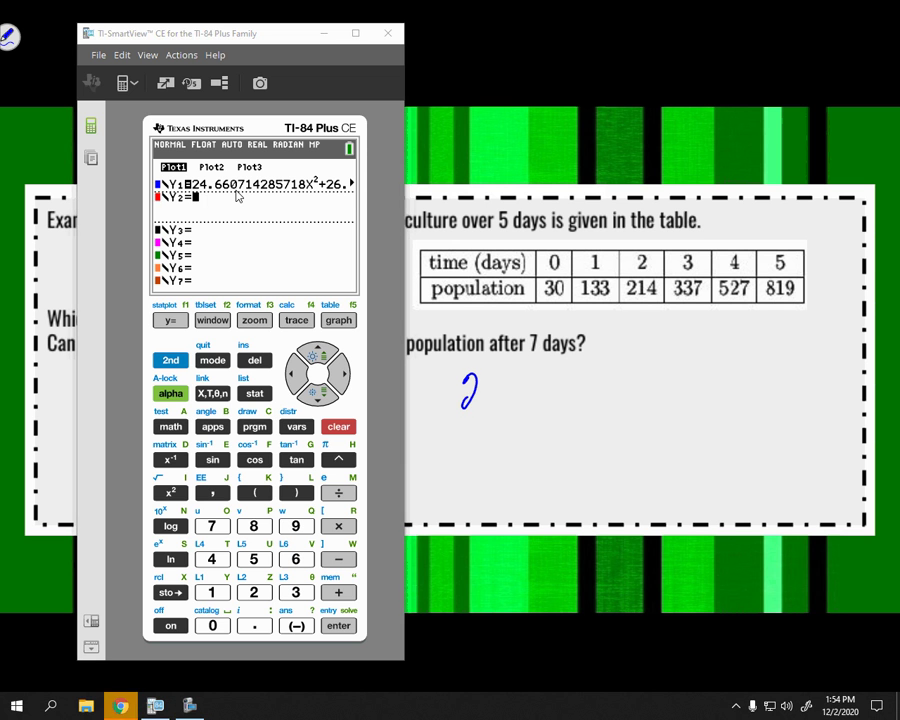
mouse_move(425, 387)
left_mouse_down()
mouse_move(427, 428)
mouse_move(448, 395)
left_mouse_up()
left_click_drag(440, 402, 524, 400)
left_click_drag(545, 390, 546, 398)
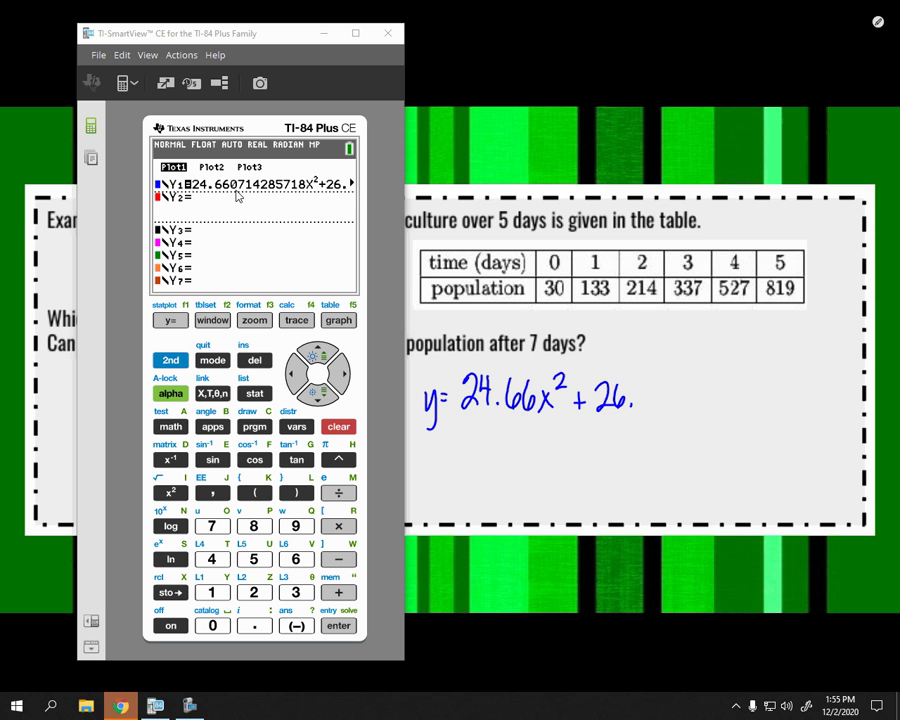
left_click(340, 372)
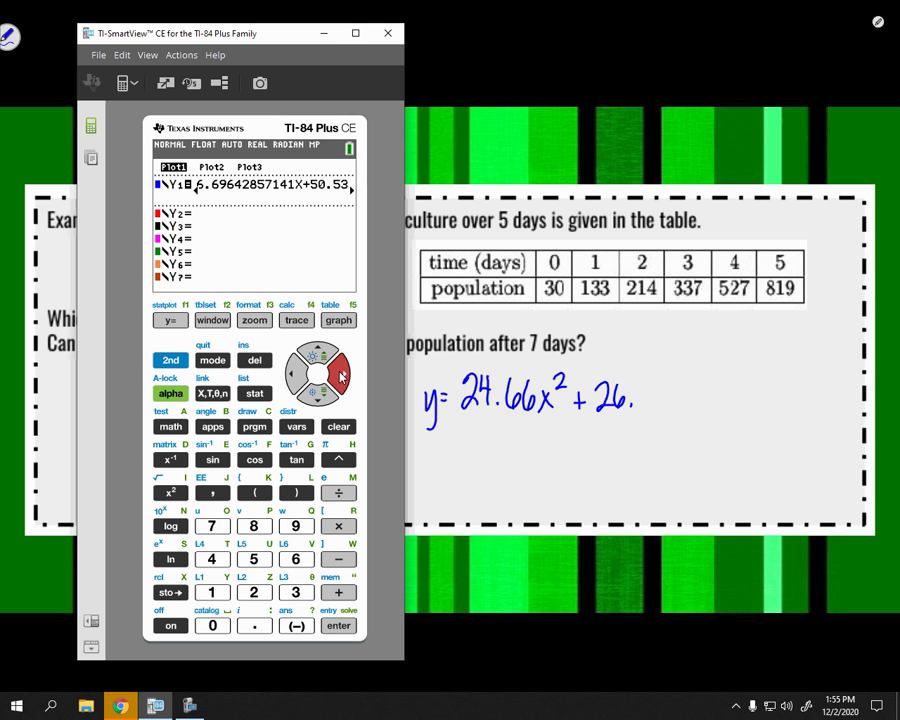
left_click_drag(641, 383, 647, 405)
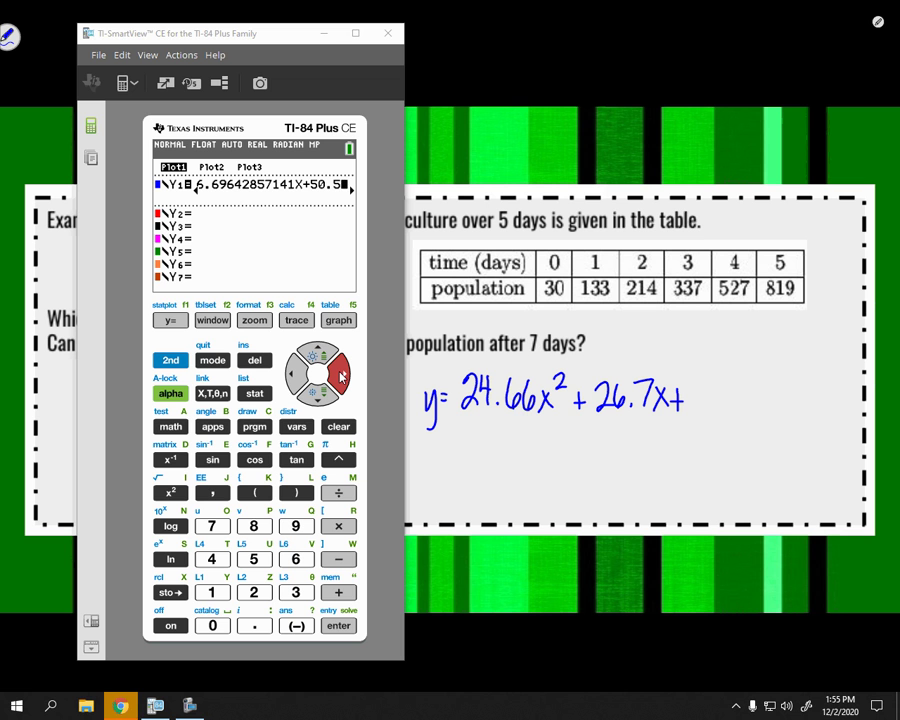
left_click_drag(722, 392, 719, 394)
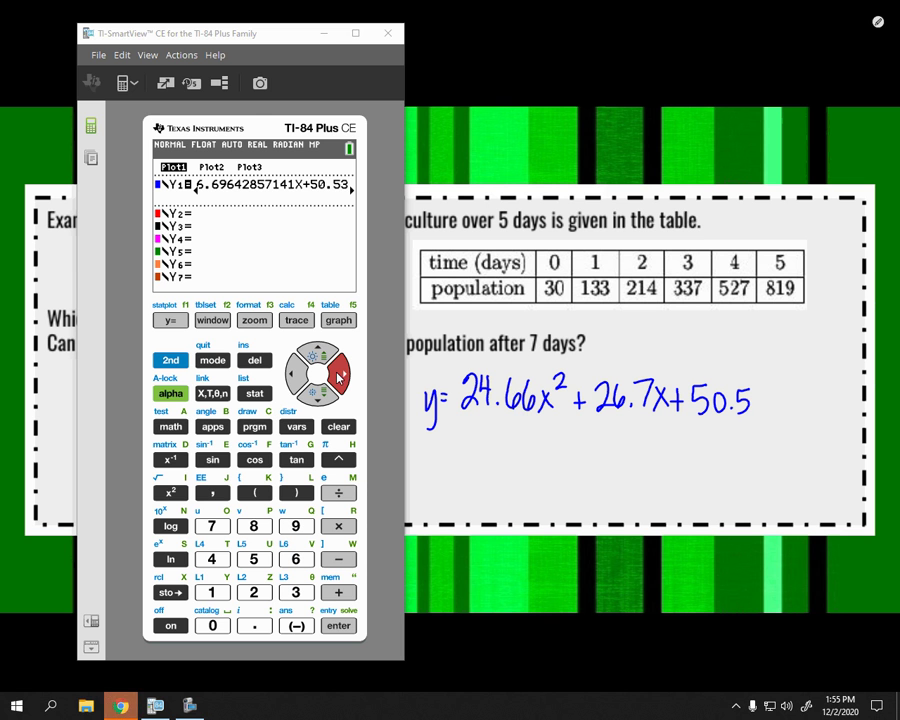
left_click(338, 376)
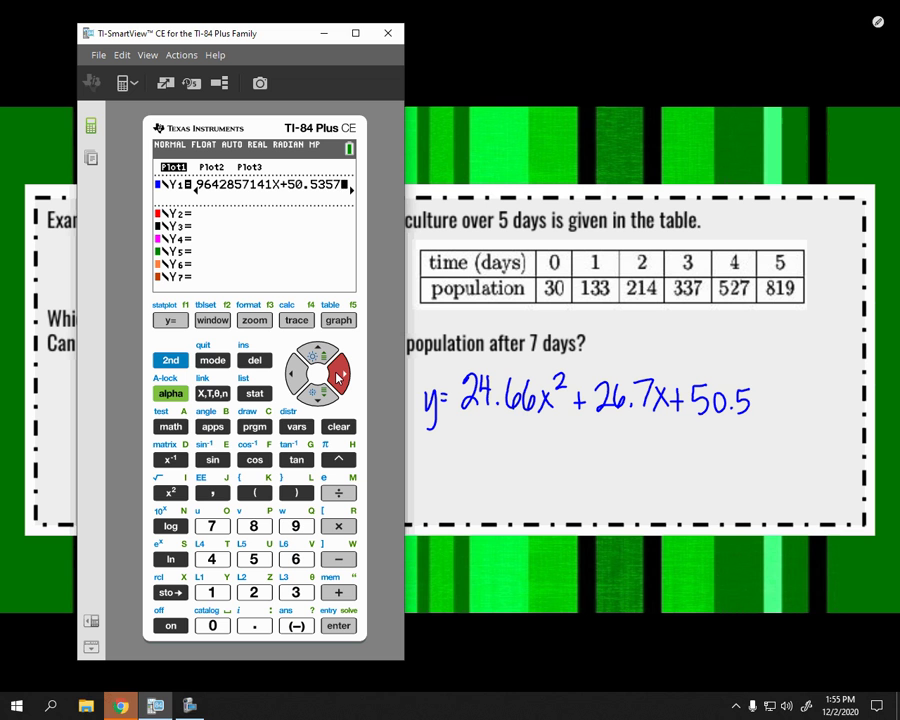
mouse_move(755, 385)
left_mouse_down()
mouse_move(768, 403)
mouse_move(762, 415)
left_mouse_up()
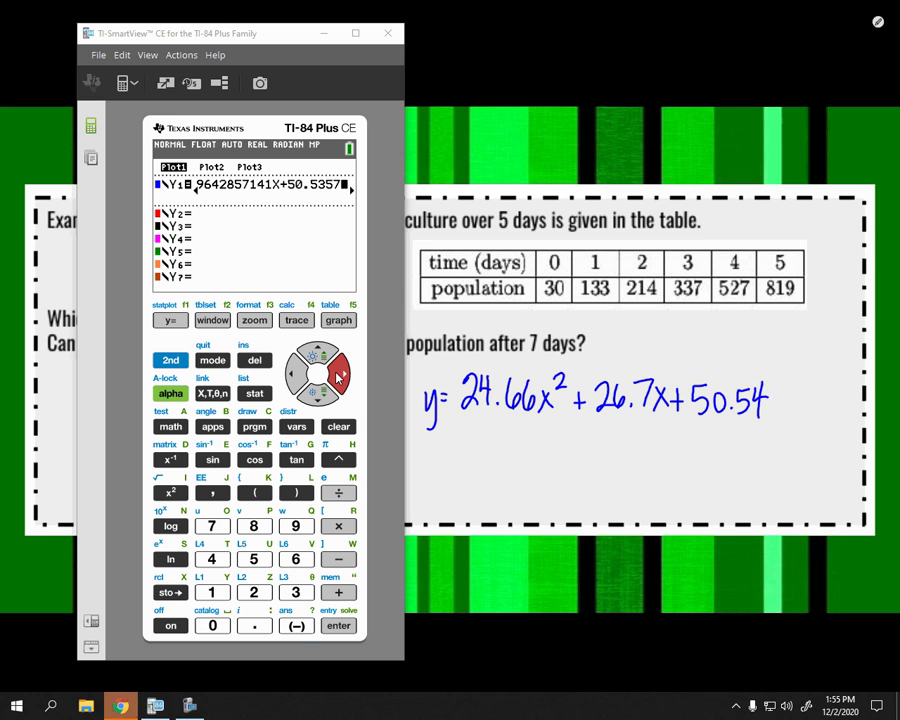
Step: Reread the Example 4 question on the slide and display the calculator's table of values for the quadratic model in Y1
left_click(325, 38)
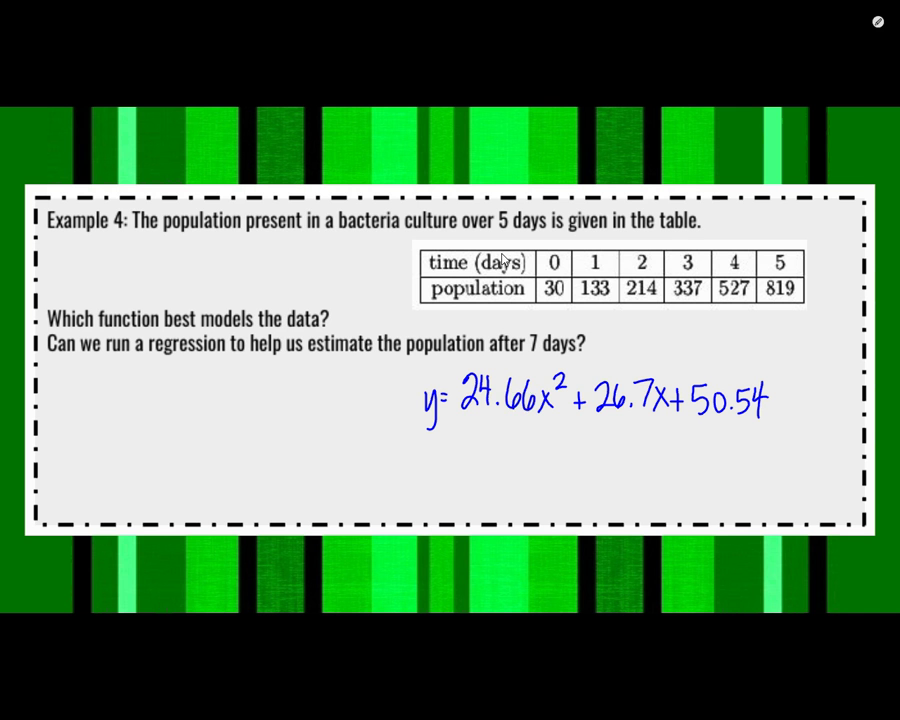
key("alt+Tab")
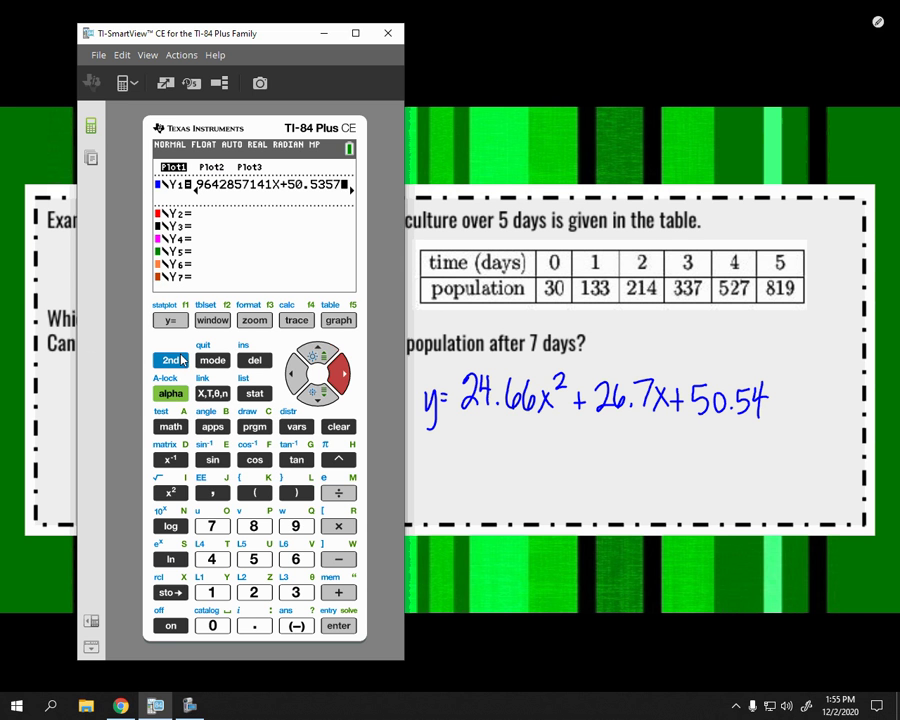
left_click(182, 360)
left_click(340, 320)
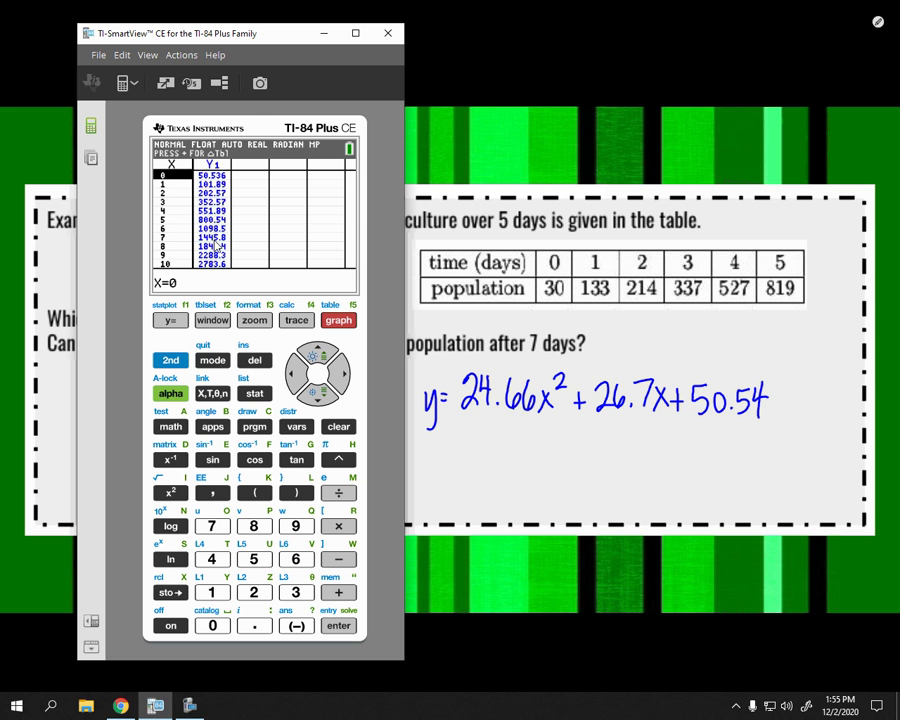
Step: Handwrite the conclusion "At day 7, there are 1446 bact" in red below the quadratic equation
mouse_move(436, 472)
left_mouse_down()
mouse_move(443, 442)
mouse_move(455, 472)
left_mouse_up()
left_click_drag(437, 460, 470, 458)
mouse_move(464, 449)
left_mouse_down()
mouse_move(514, 471)
mouse_move(526, 447)
mouse_move(524, 490)
left_mouse_up()
mouse_move(545, 450)
left_mouse_down()
mouse_move(550, 468)
mouse_move(565, 466)
left_mouse_up()
mouse_move(580, 448)
left_mouse_down()
mouse_move(581, 470)
mouse_move(592, 451)
left_mouse_up()
left_click_drag(597, 444, 610, 470)
left_click_drag(611, 462, 638, 466)
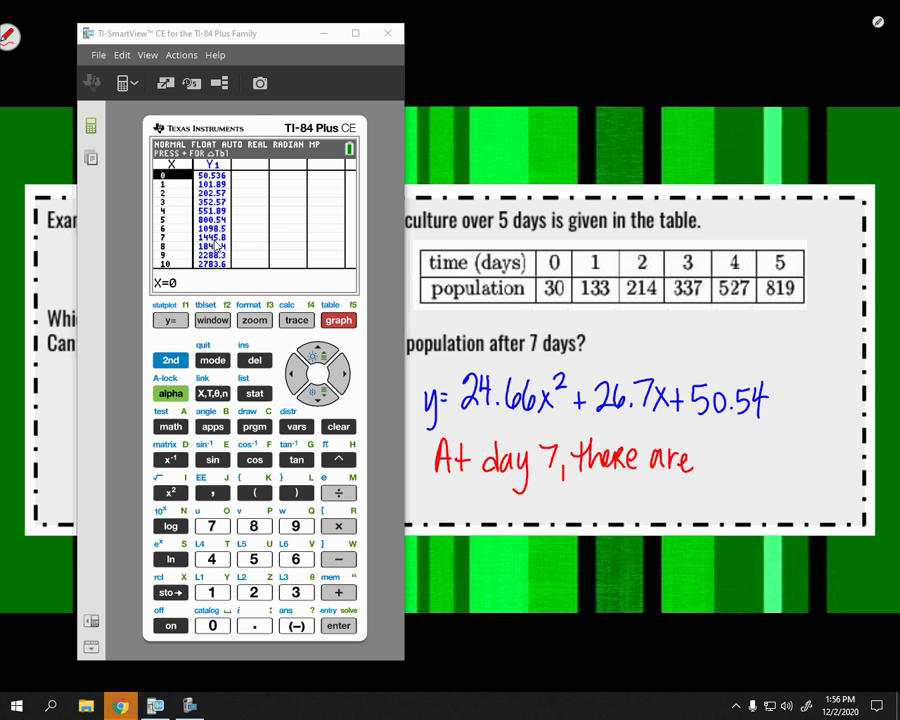
left_click_drag(764, 443, 760, 458)
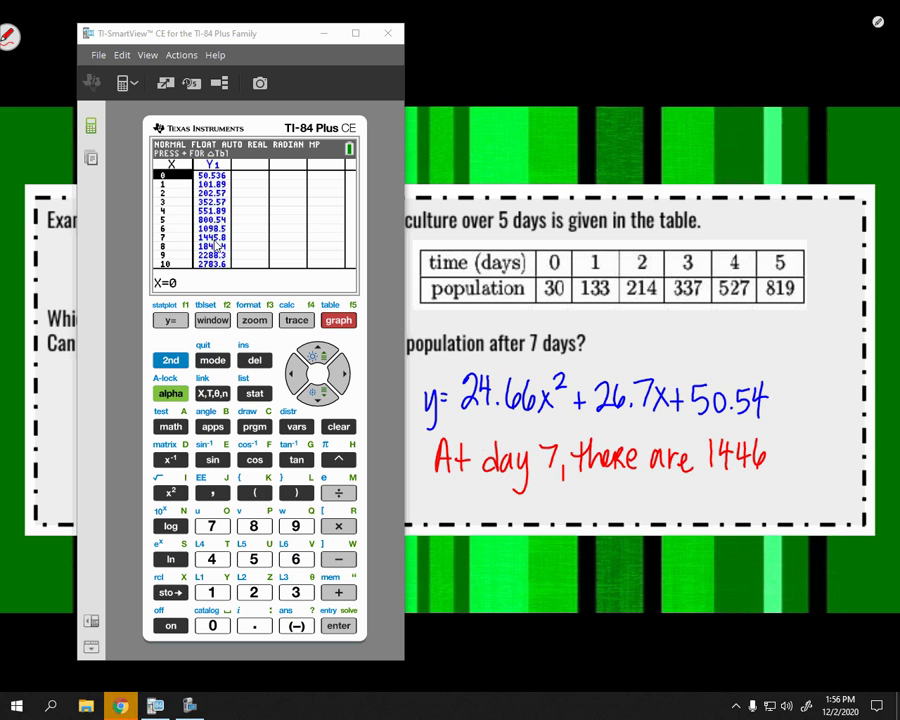
mouse_move(636, 498)
left_mouse_down()
mouse_move(637, 512)
mouse_move(668, 510)
left_mouse_up()
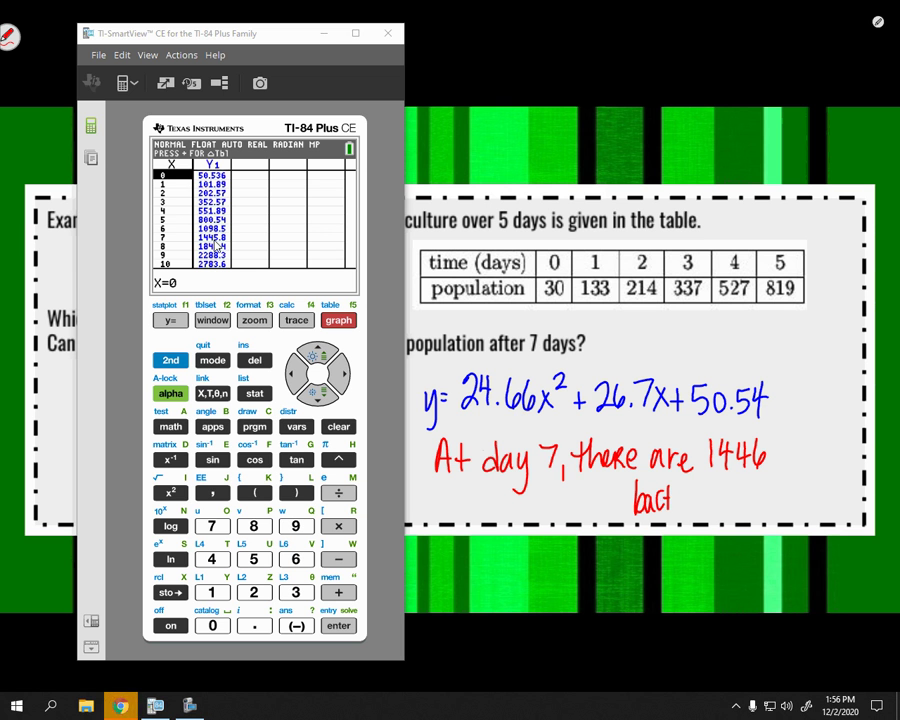